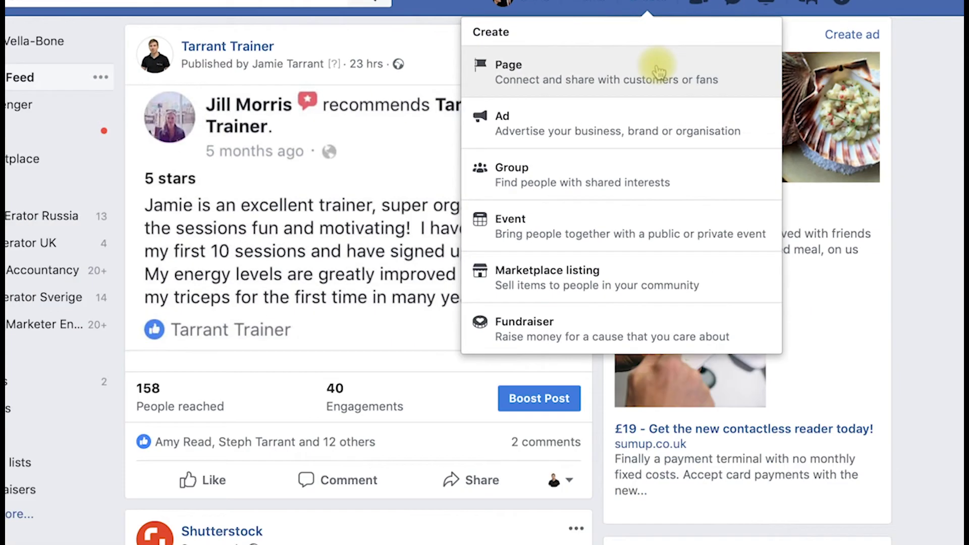
- Choose Page from the Create menu to reach the Business or brand versus Community choice
left_click(598, 121)
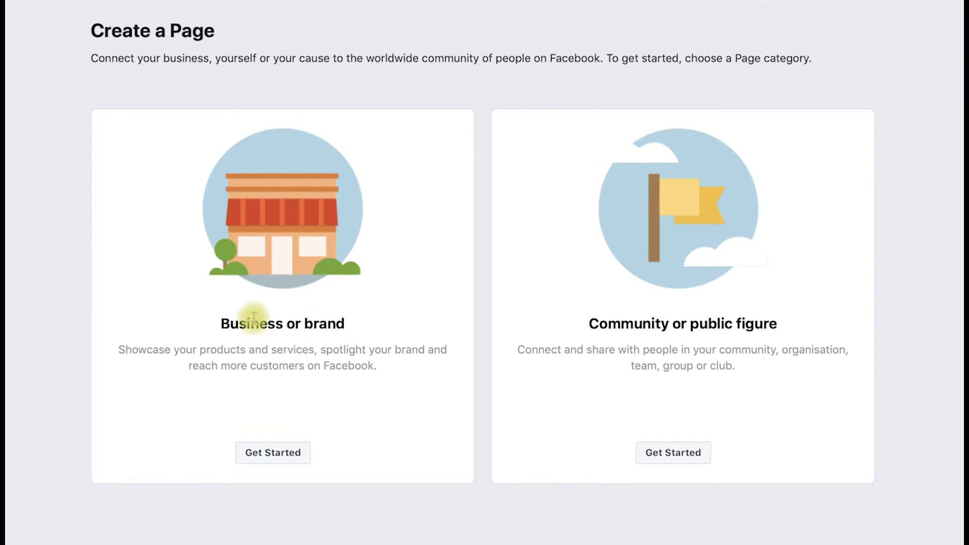
- Pick Business or brand, name the Page Luigi's Pizza, and choose Restaurant as its category
left_click(283, 452)
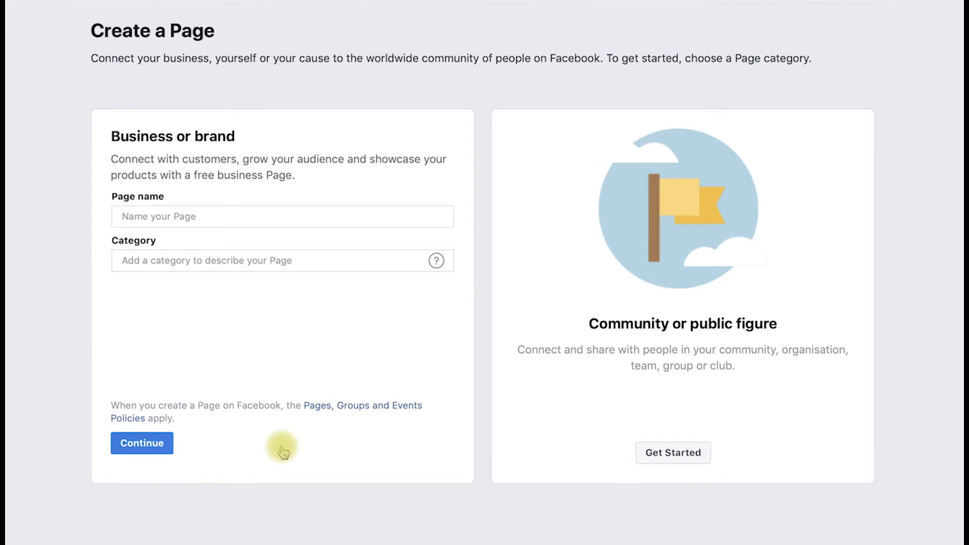
left_click(277, 216)
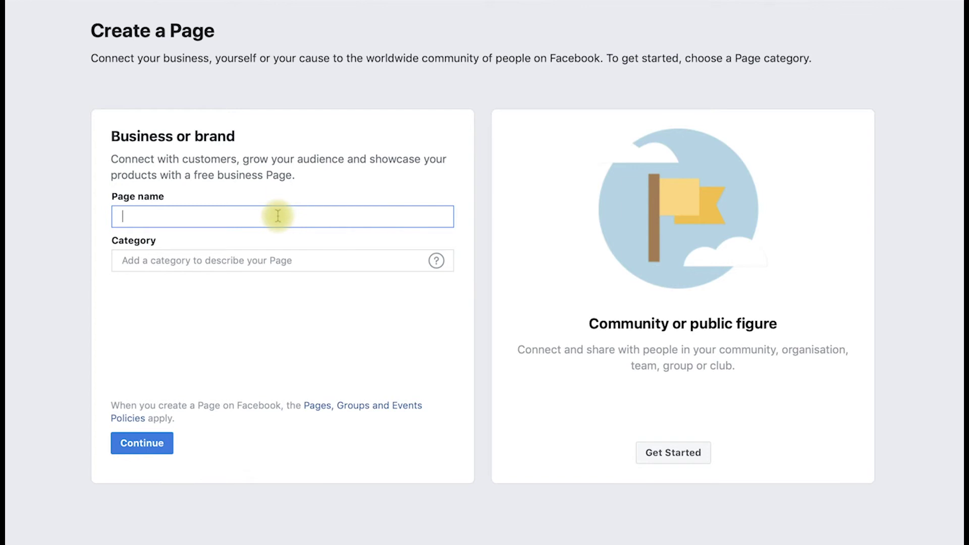
type("Luigi's Pizza")
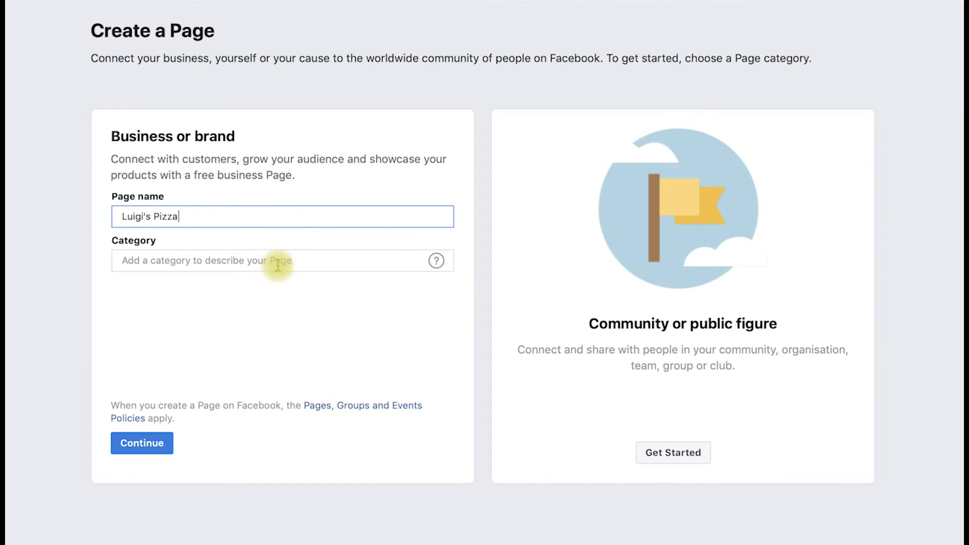
left_click(277, 262)
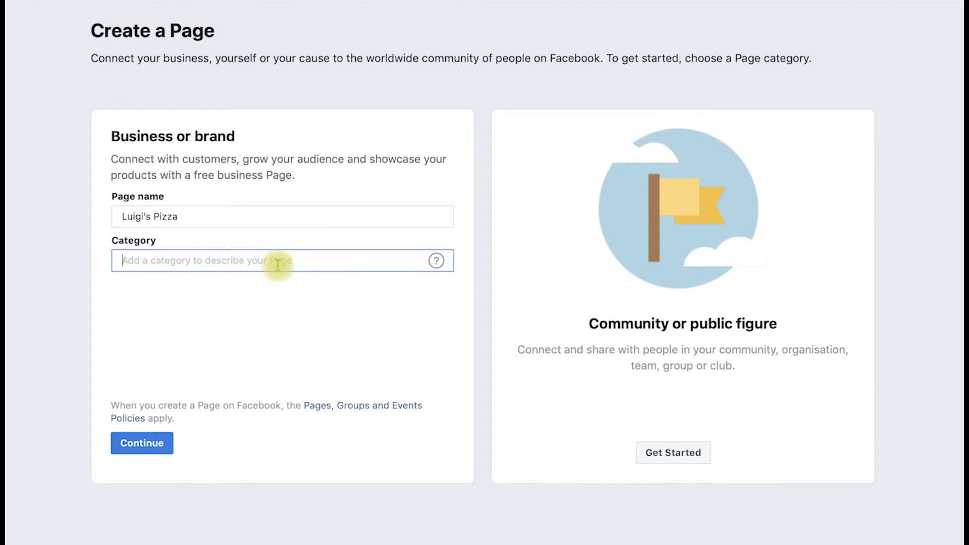
type("r")
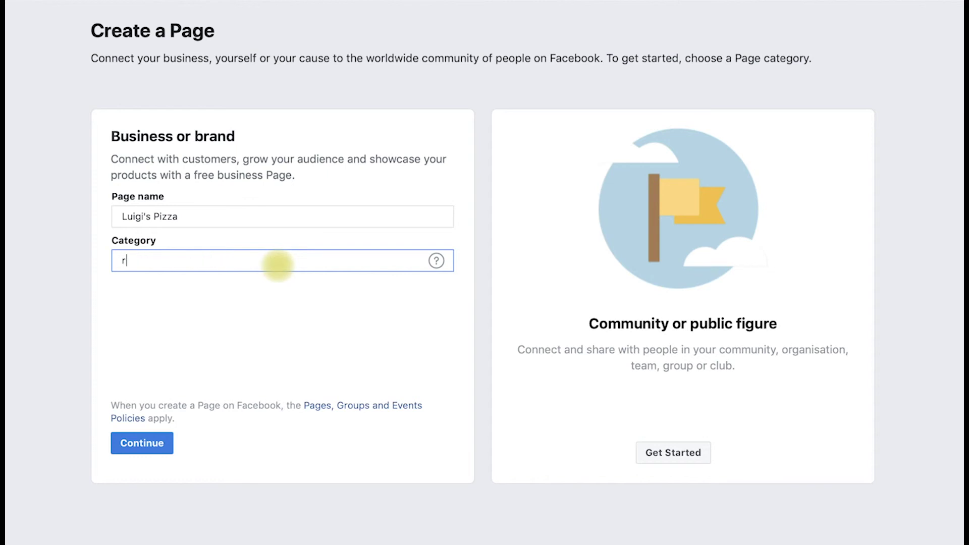
type("estau")
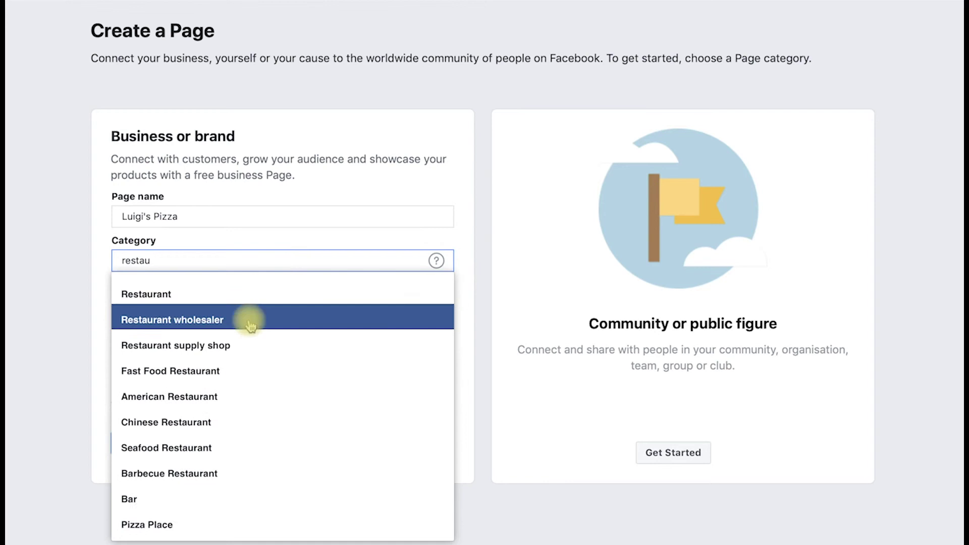
left_click(250, 294)
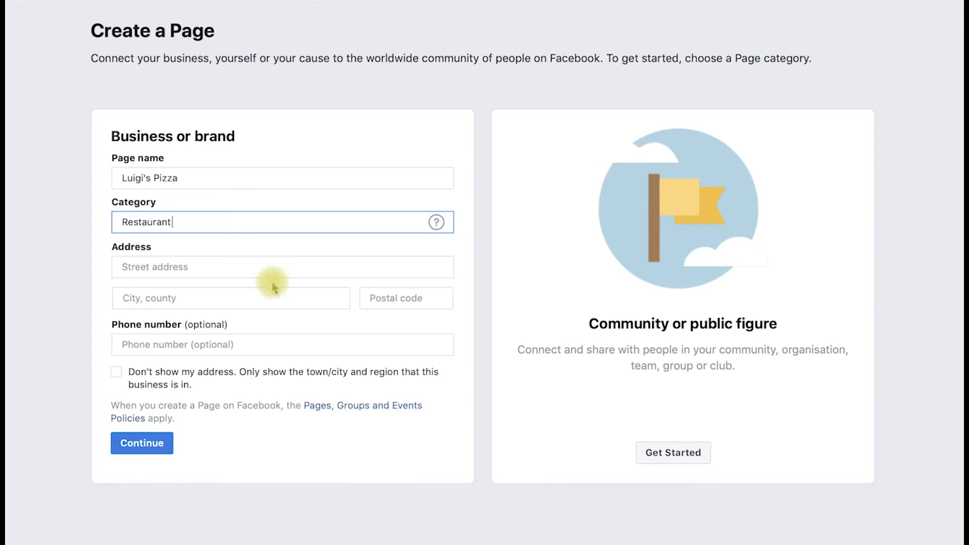
- Enter the restaurant's street address and business phone number, then submit the Page details
left_click(278, 267)
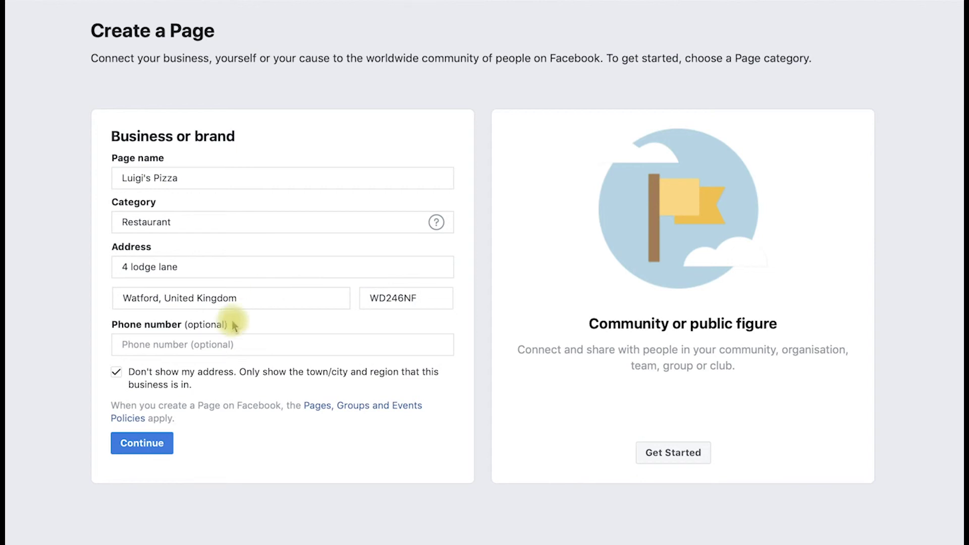
left_click(221, 343)
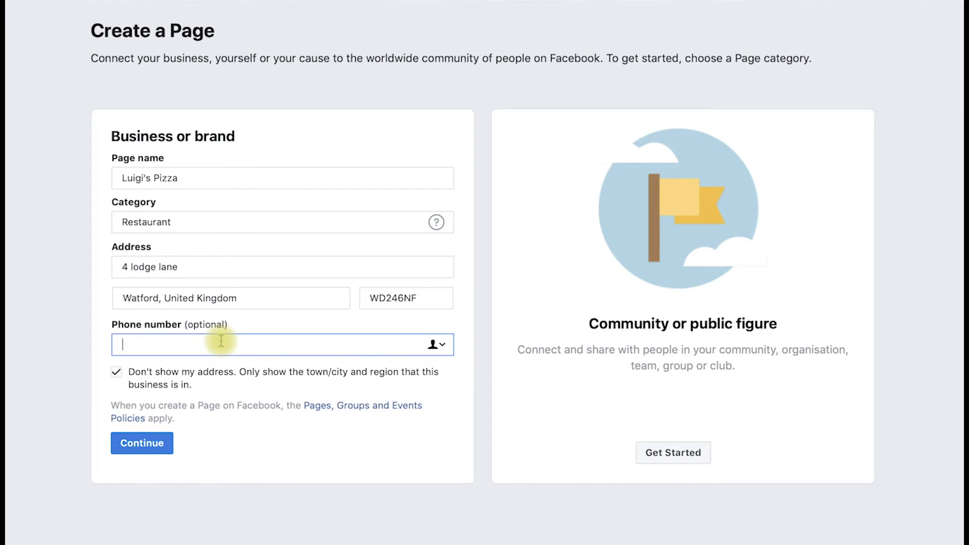
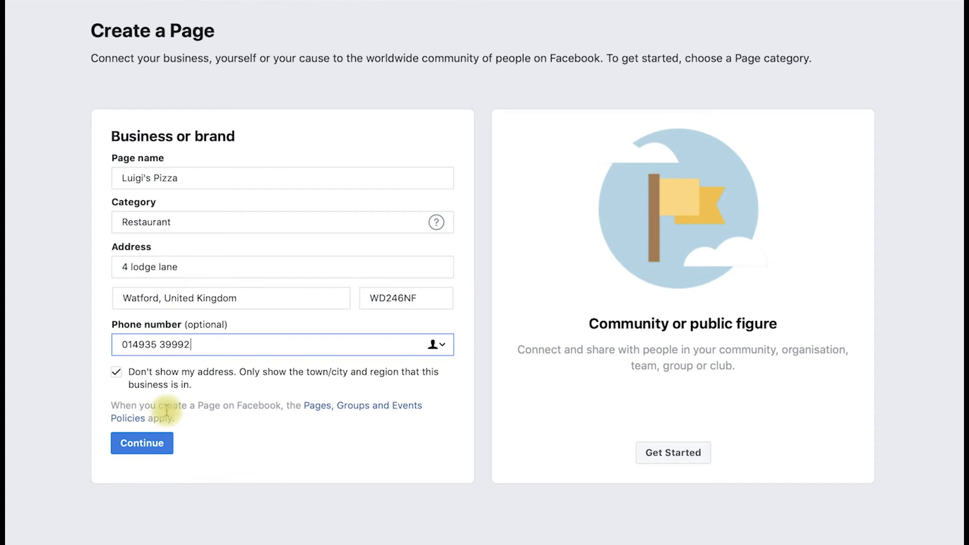
left_click(163, 441)
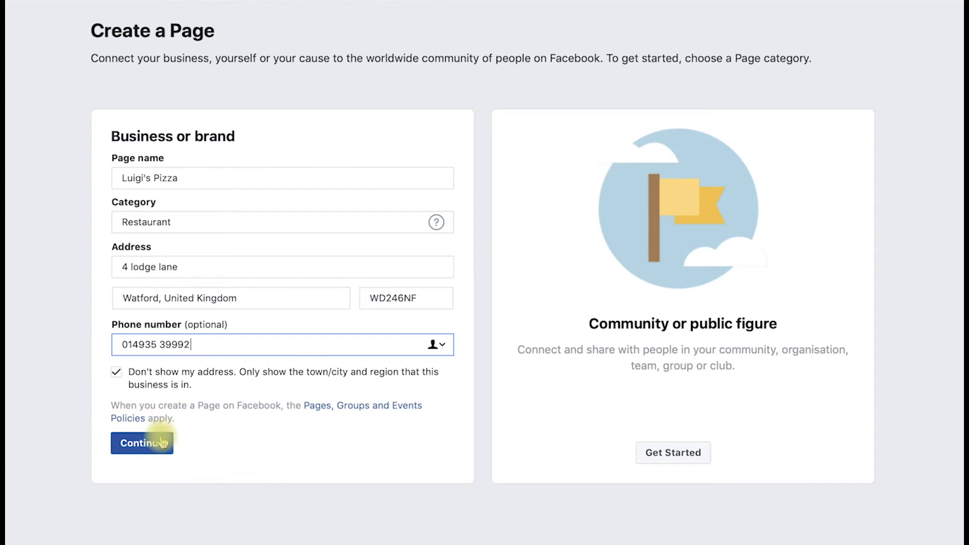
- Confirm with Continue so the empty Luigi's Pizza Page is created
left_click(162, 442)
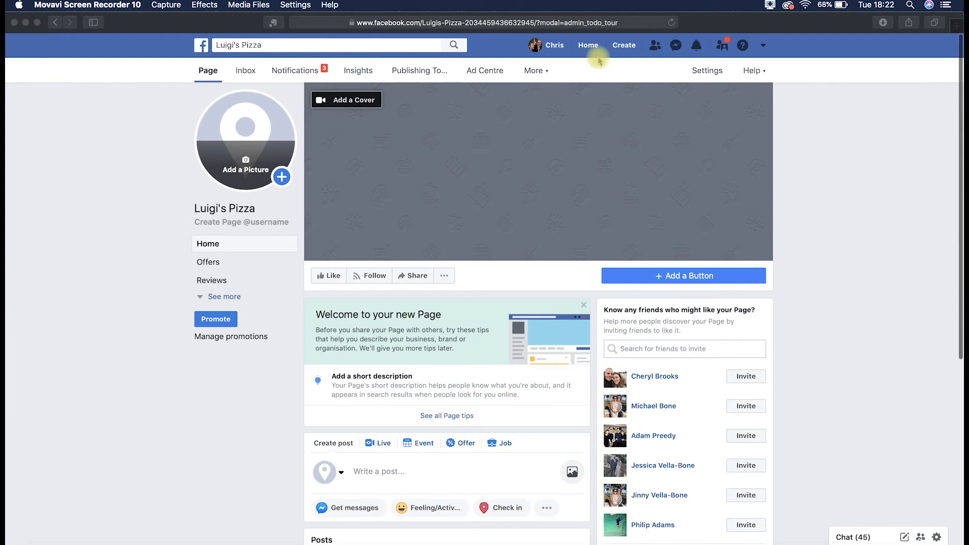
- Set Page visibility to unpublished, keeping the reason 'The Page isn't finished yet', and confirm
left_click(705, 72)
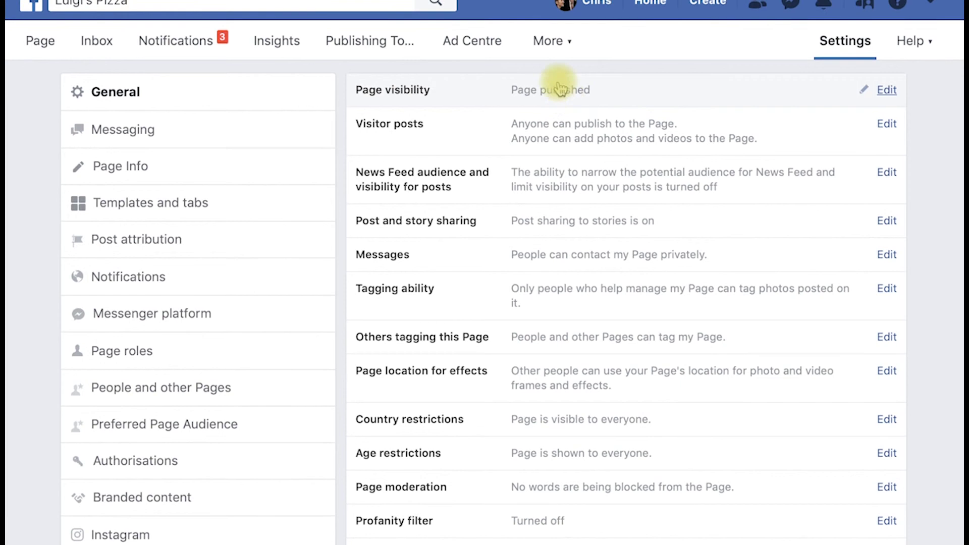
left_click(692, 107)
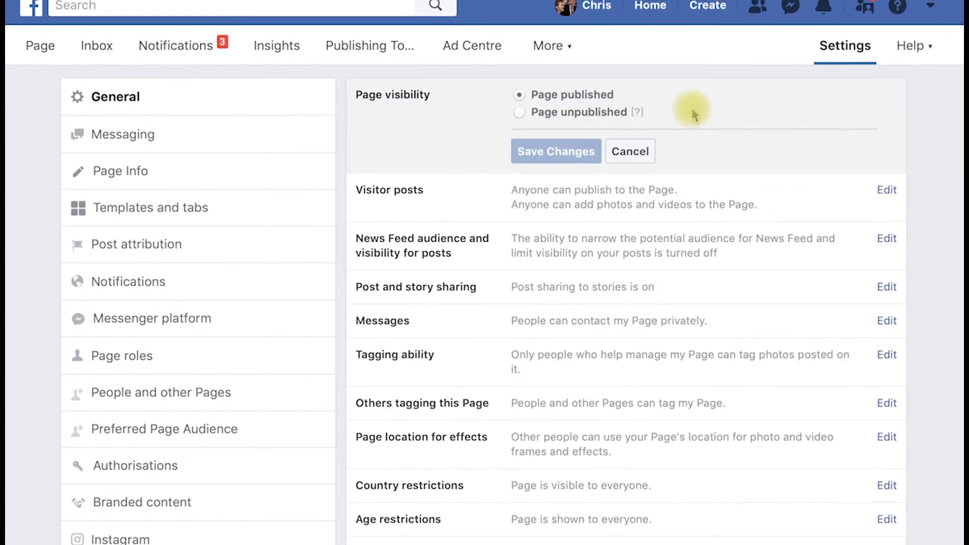
left_click(543, 118)
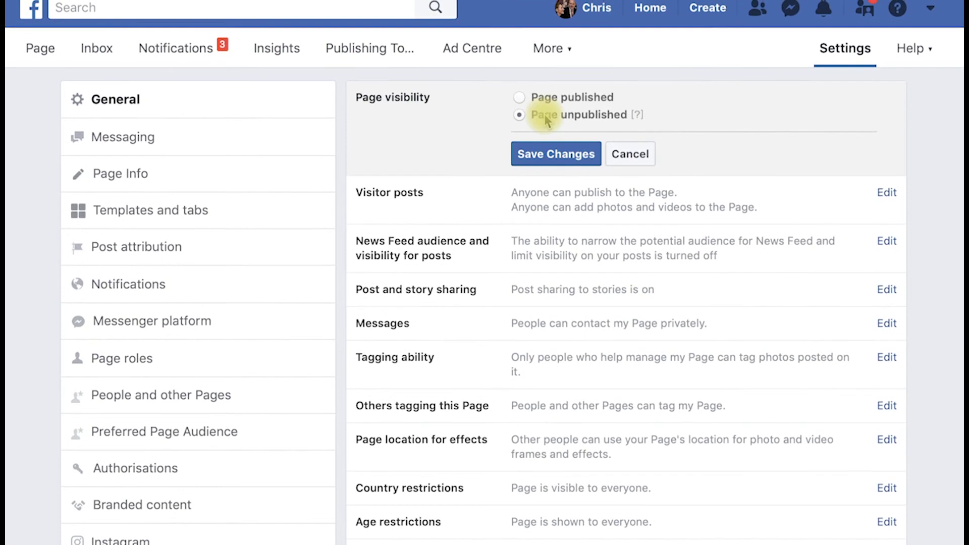
left_click(551, 155)
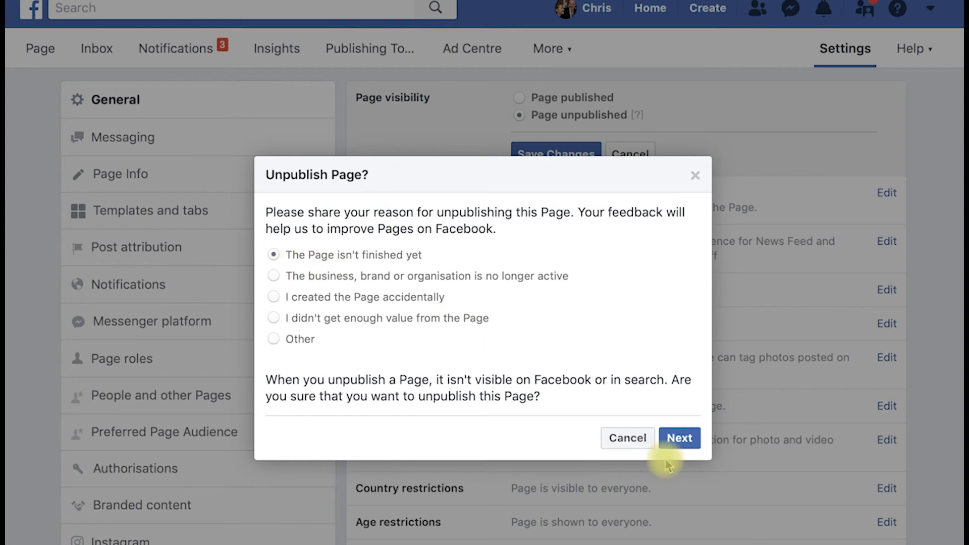
left_click(680, 439)
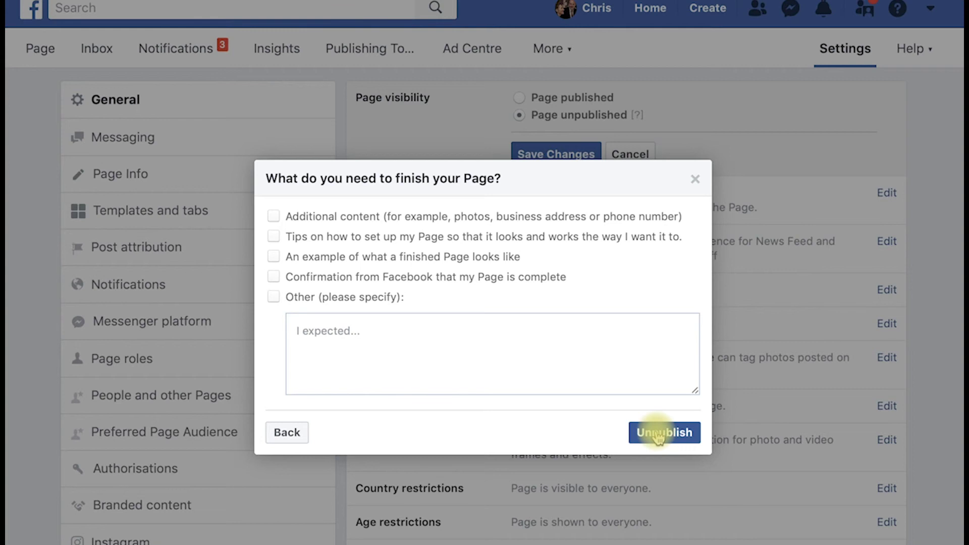
left_click(658, 437)
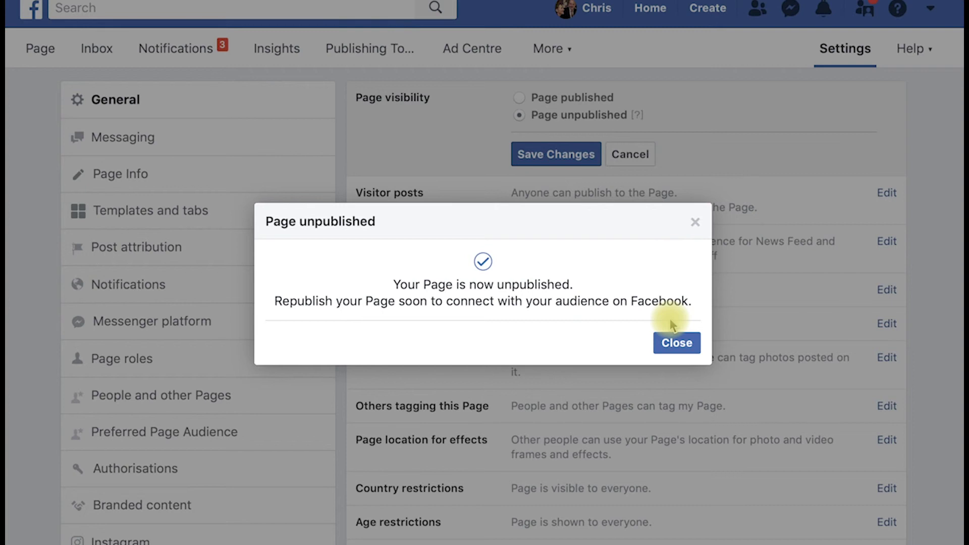
- Close the unpublish confirmation and open the Profile pictures album to pick an existing photo
left_click(684, 347)
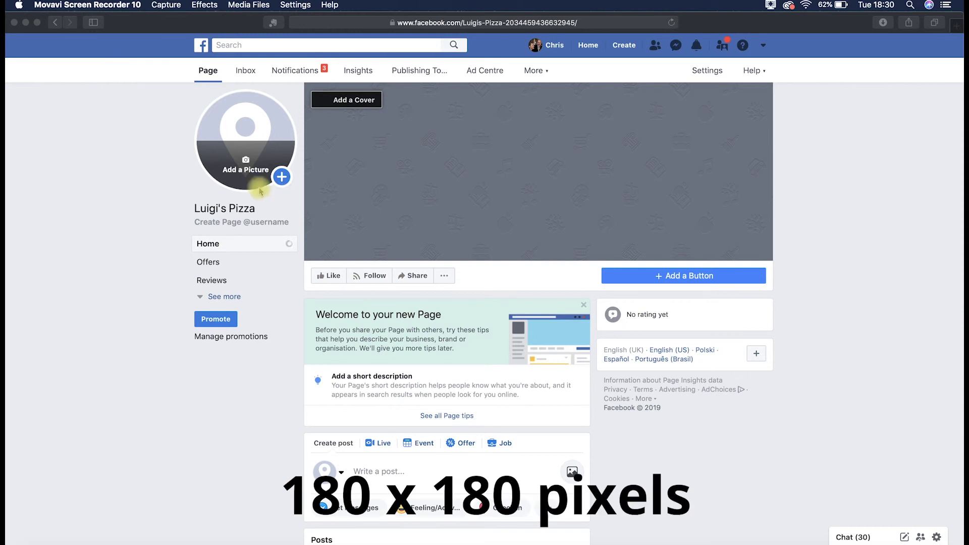
left_click(245, 167)
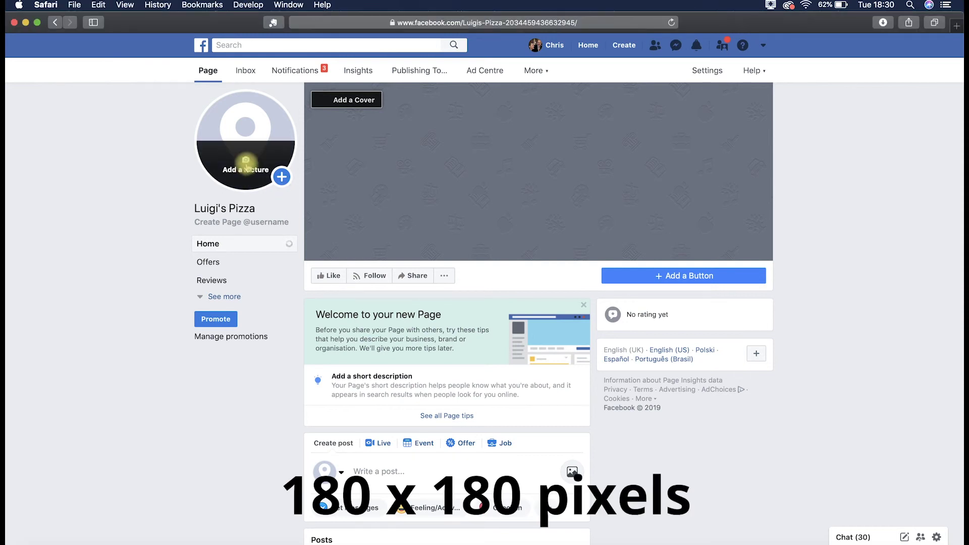
left_click(245, 167)
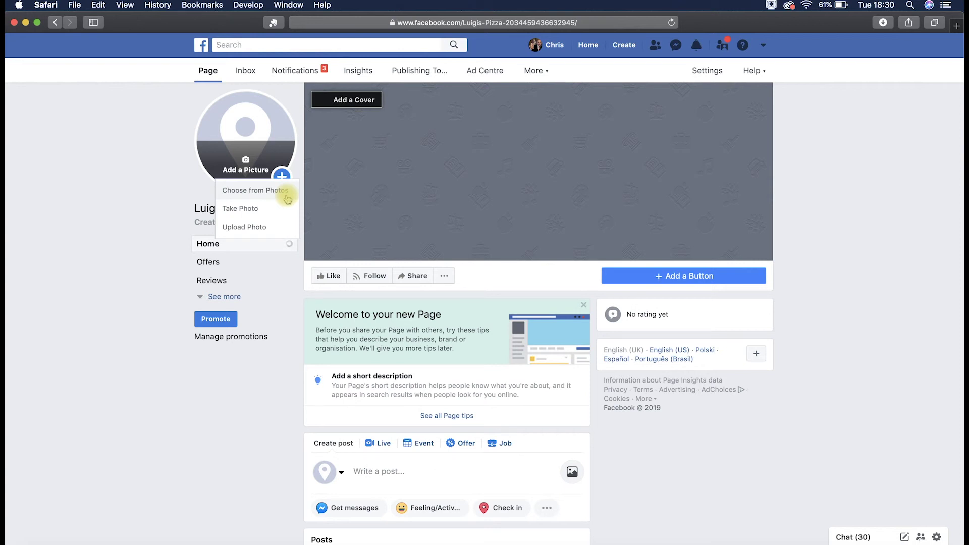
left_click(264, 195)
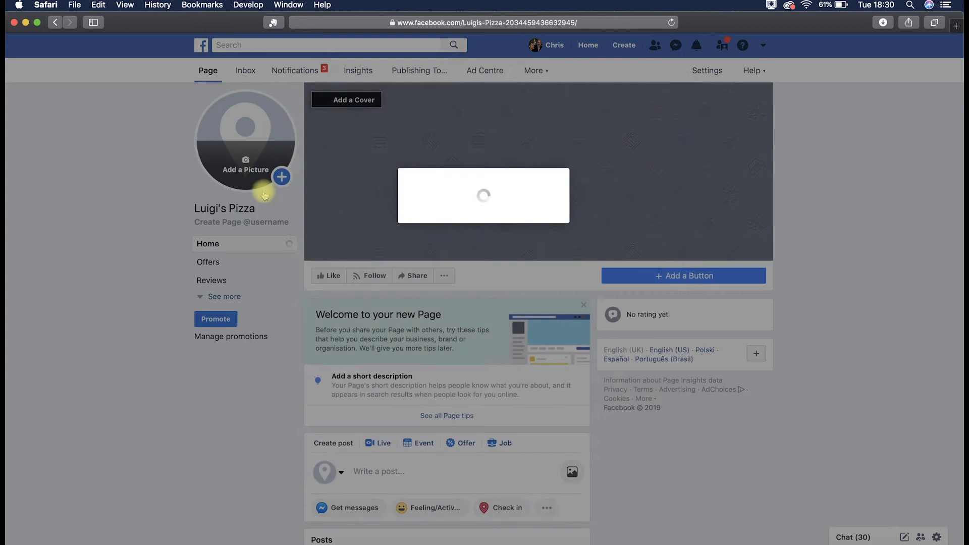
left_click(342, 151)
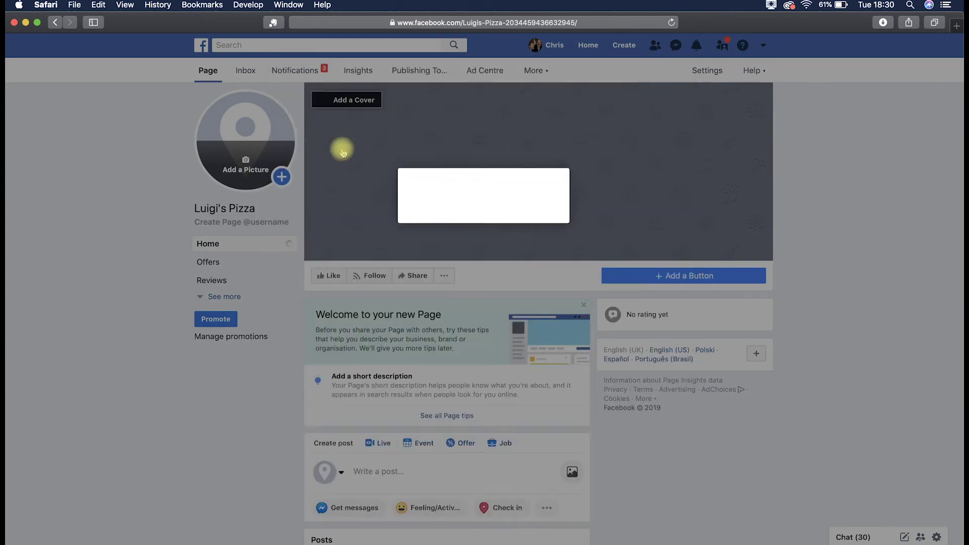
- Select the Luigi's logo photo and save it as the profile picture
left_click(343, 153)
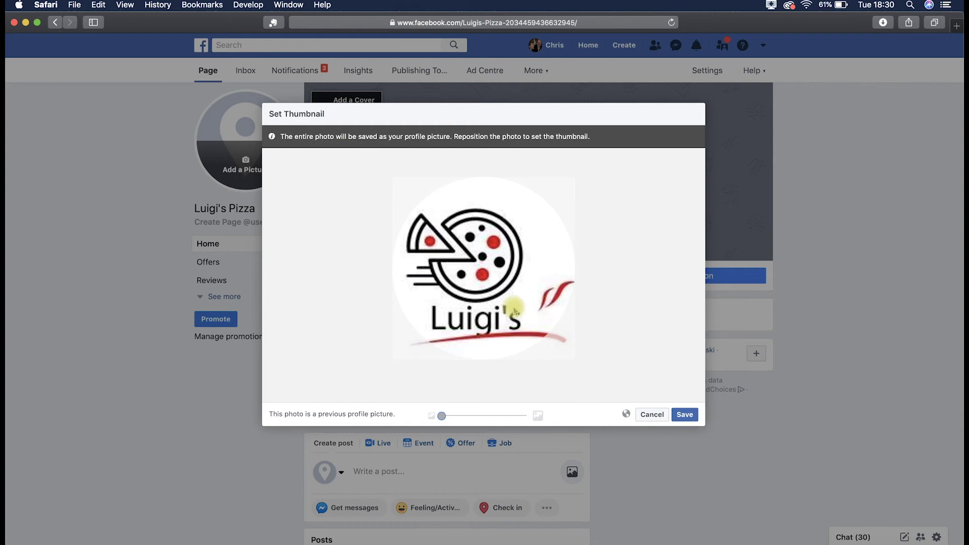
left_click(690, 414)
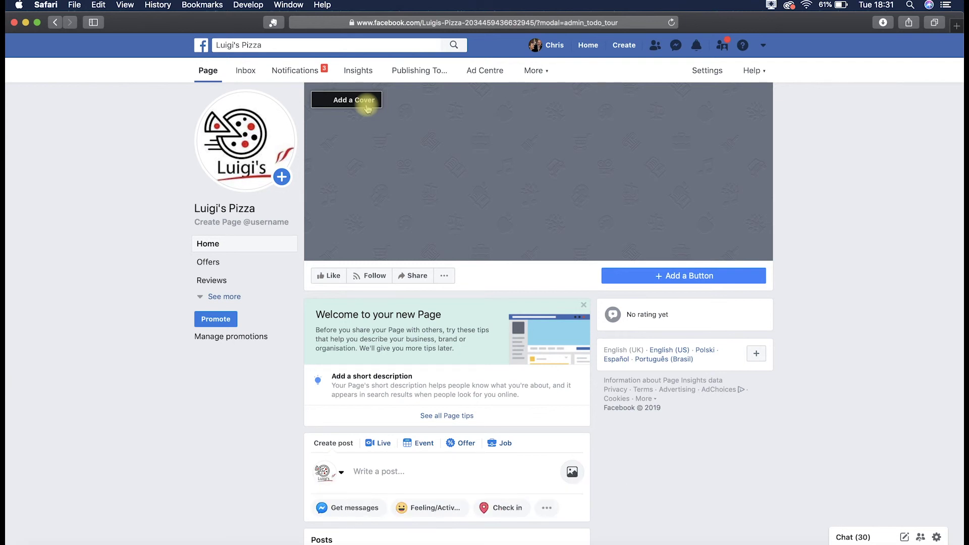
- Choose the pizza photo from the Cover photos album, nudge it slightly, and save it as the cover
left_click(366, 101)
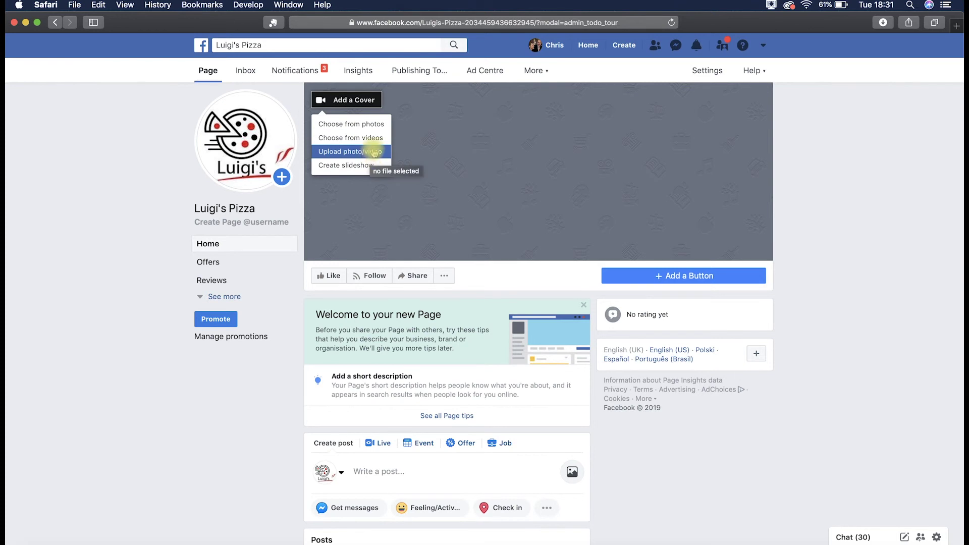
left_click(375, 130)
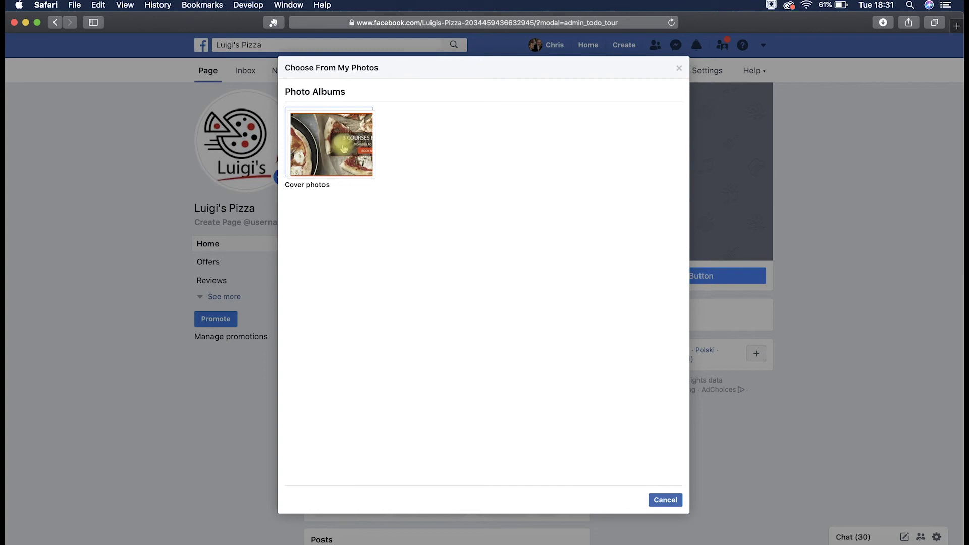
left_click(343, 149)
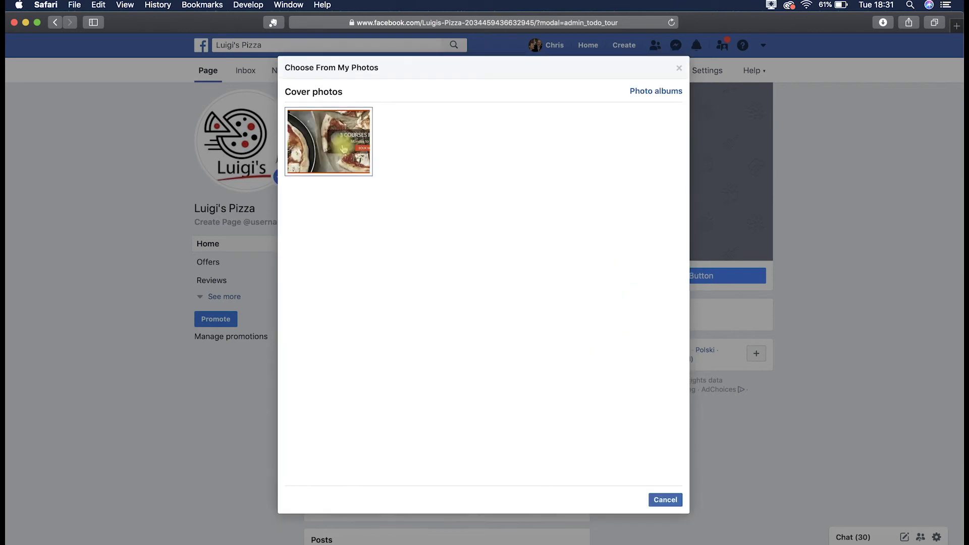
left_click(343, 148)
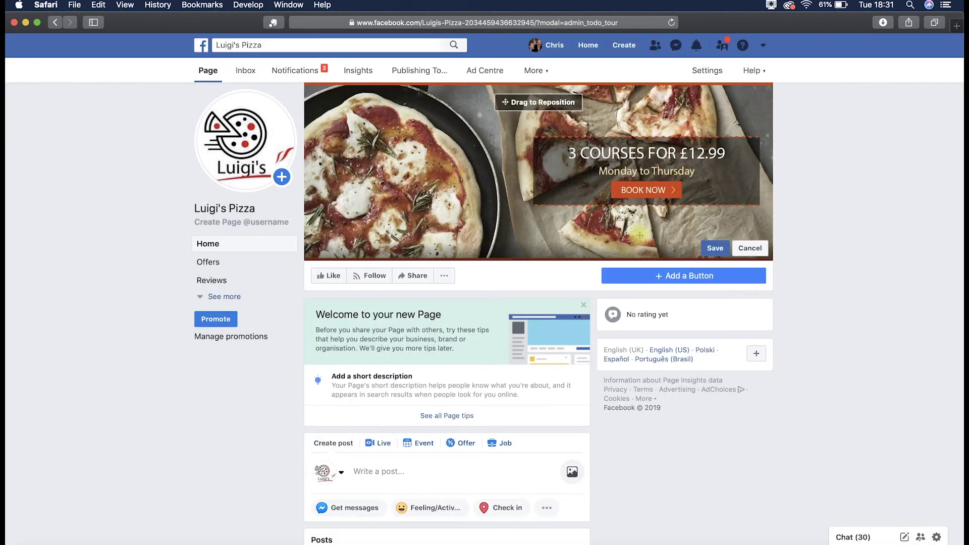
mouse_move(549, 112)
left_mouse_down()
mouse_move(548, 87)
mouse_move(540, 89)
mouse_move(550, 95)
left_mouse_up()
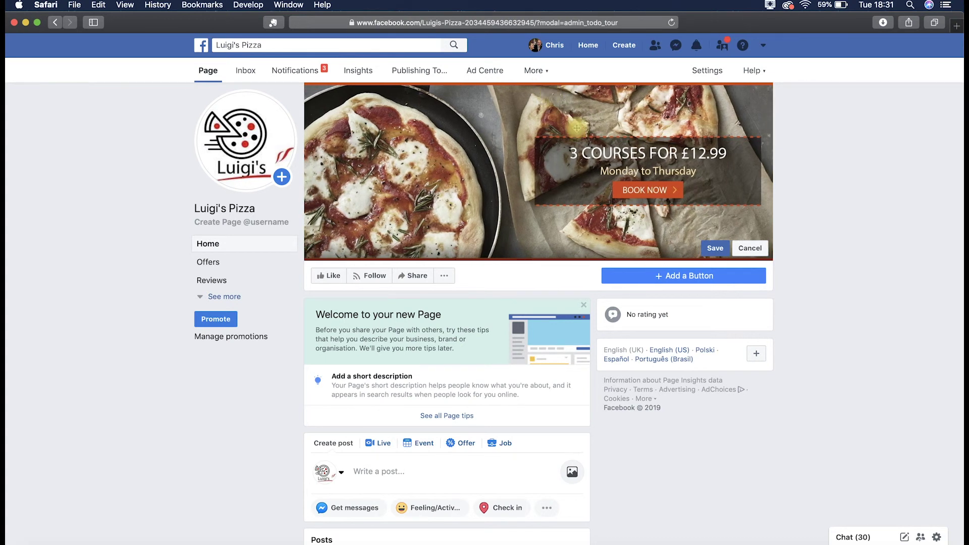
left_click(714, 248)
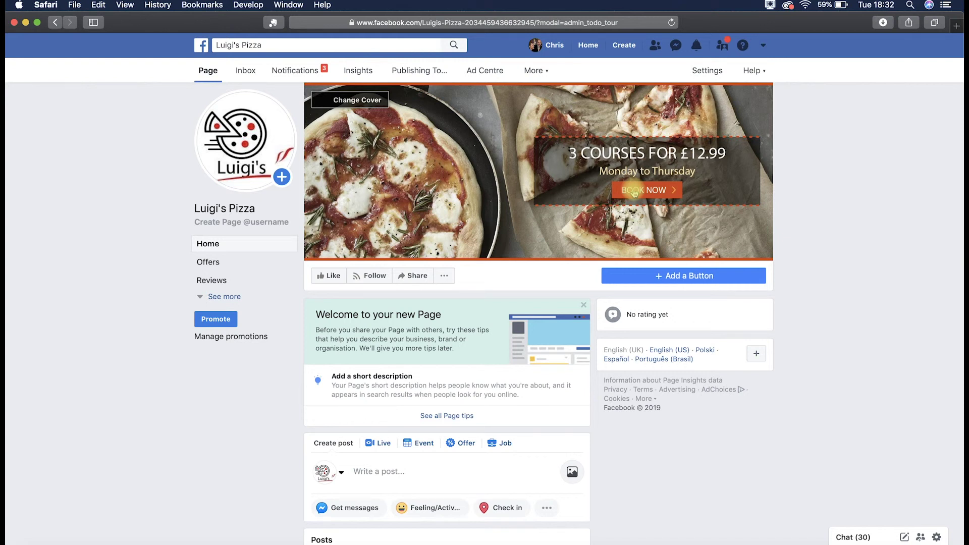
- Edit the cover photo's caption after the booking link, save it, and close the photo viewer
left_click(634, 192)
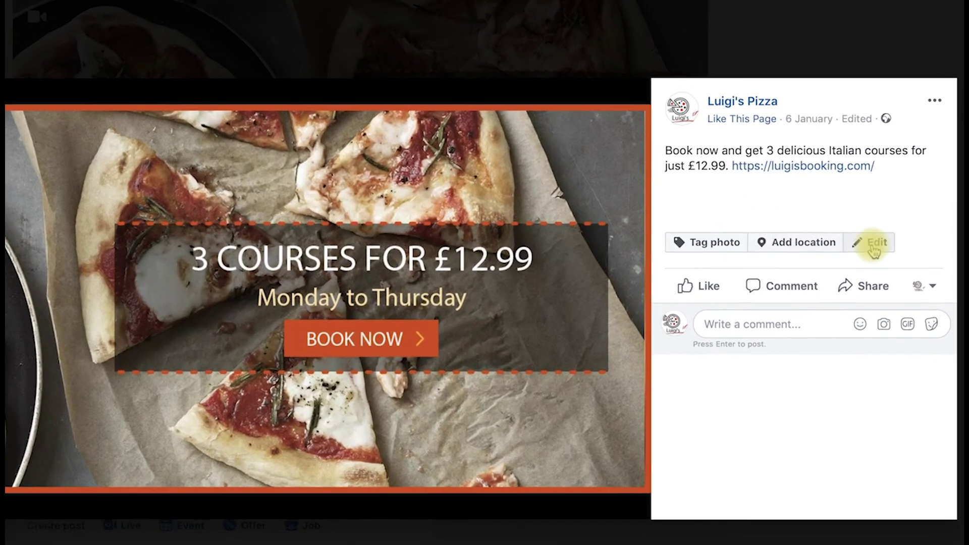
left_click(879, 248)
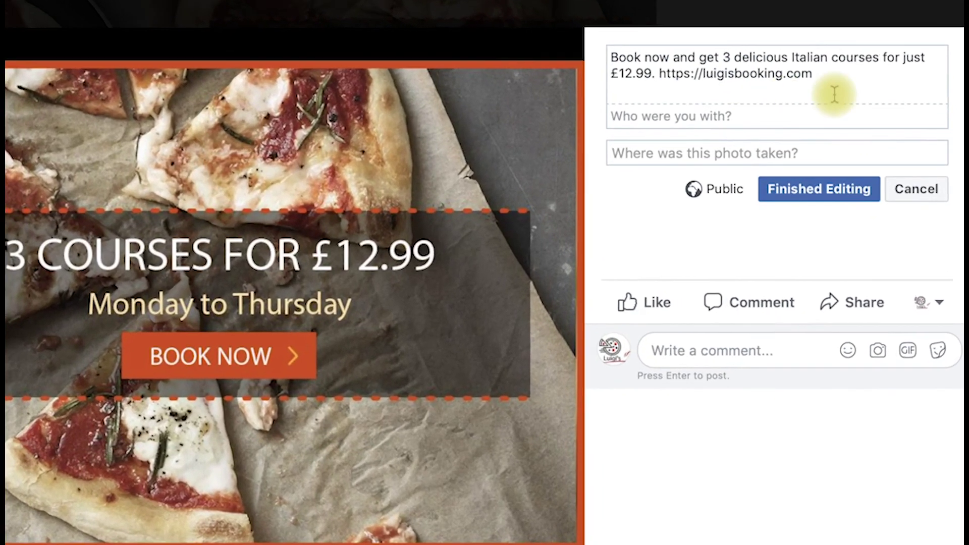
left_click(841, 77)
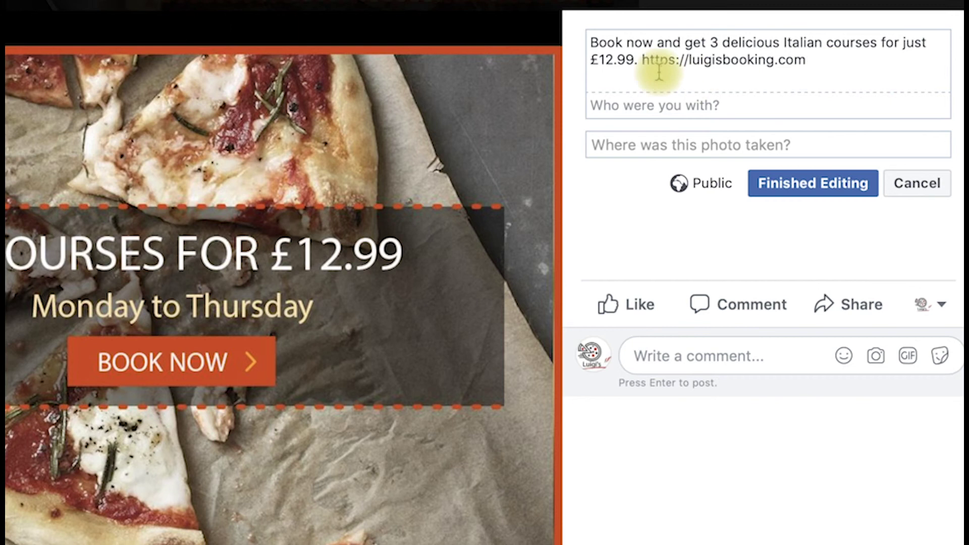
left_click(839, 190)
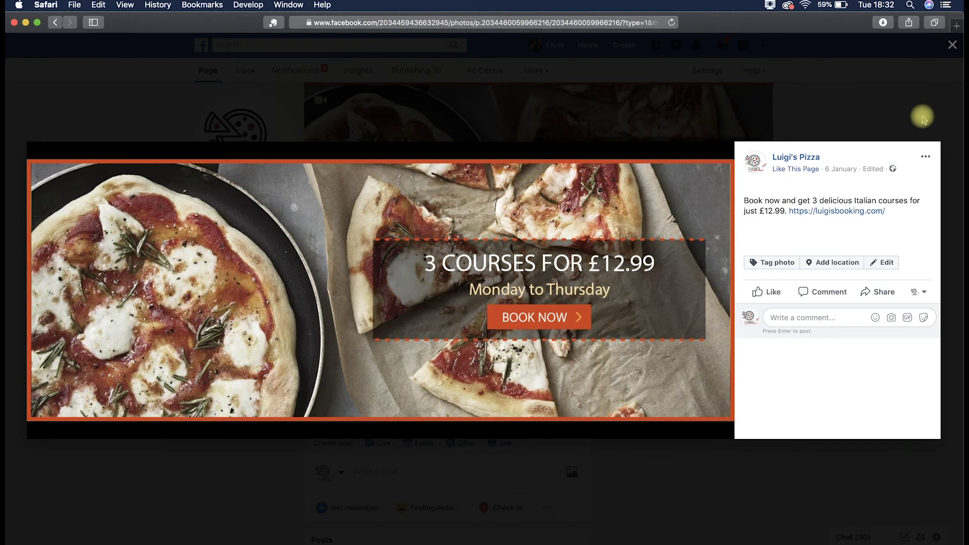
left_click(923, 119)
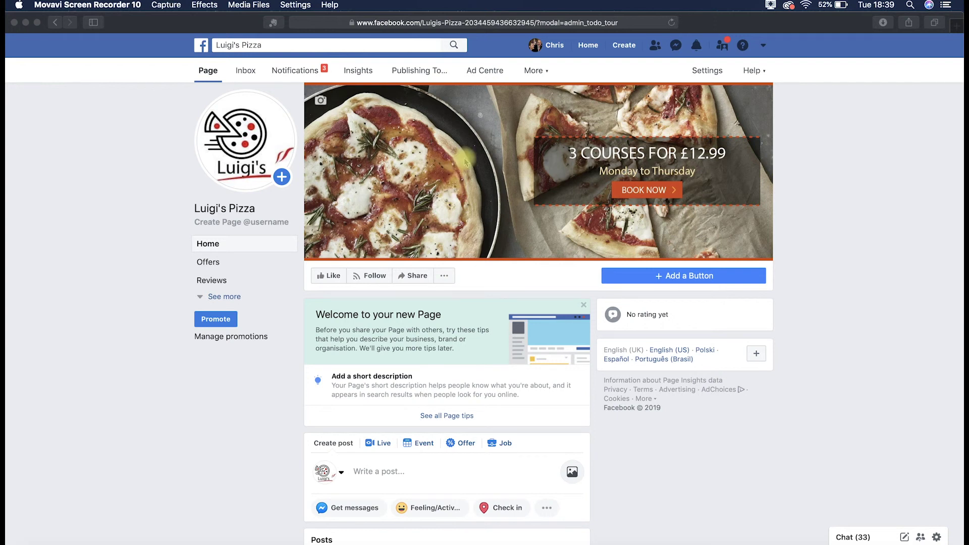
- Open Page Info in settings, select Description, and scroll through the contact, address and hours fields
left_click(714, 76)
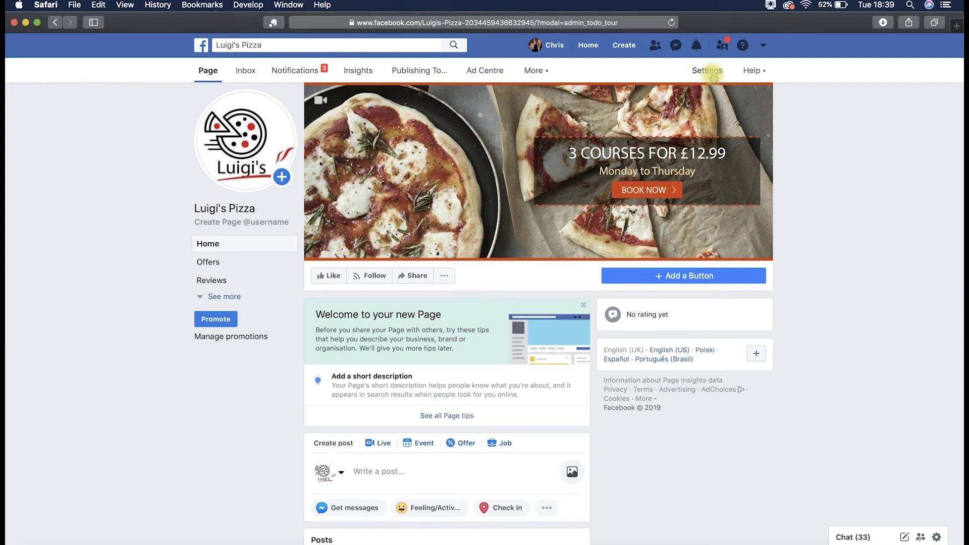
left_click(714, 75)
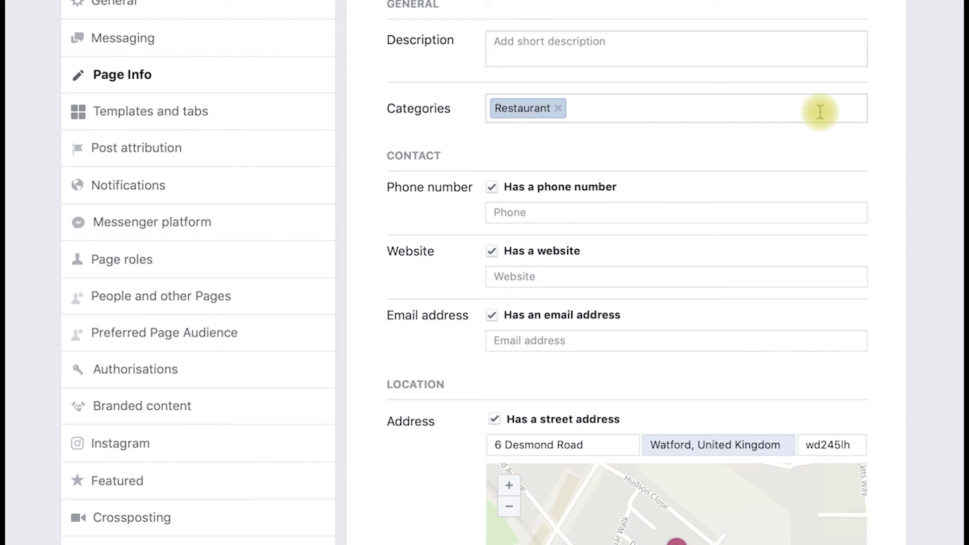
left_click(739, 54)
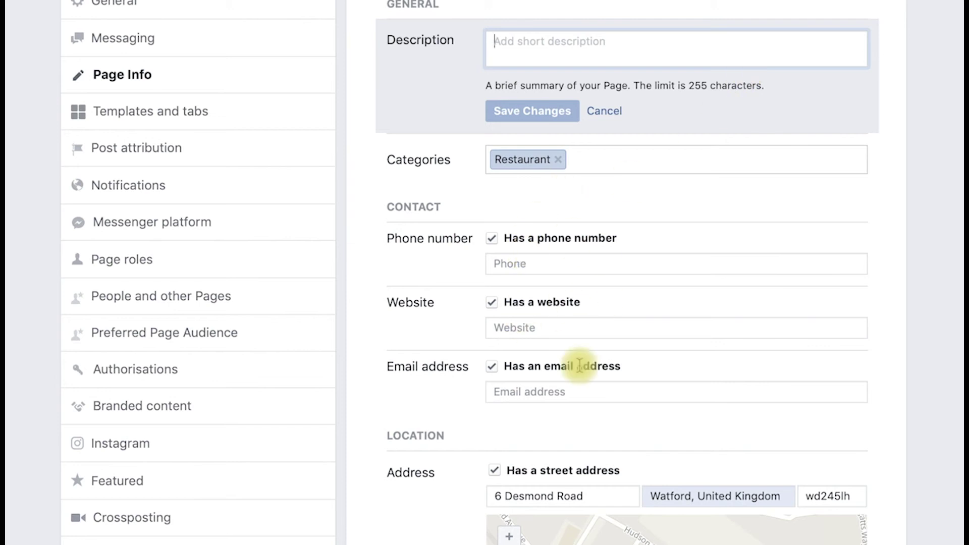
scroll(580, 399, "down", 3)
scroll(581, 404, "down", 3)
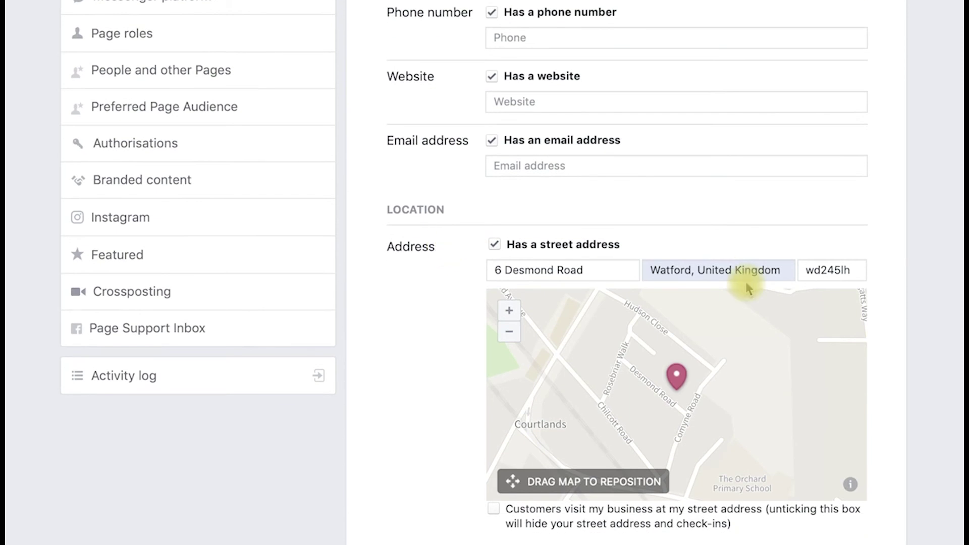
scroll(746, 284, "down", 10)
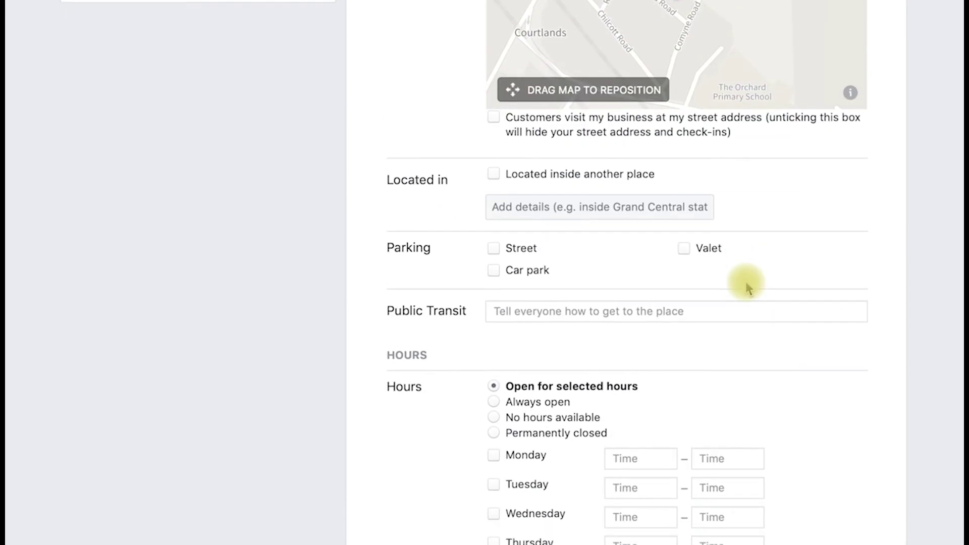
scroll(746, 282, "down", 5)
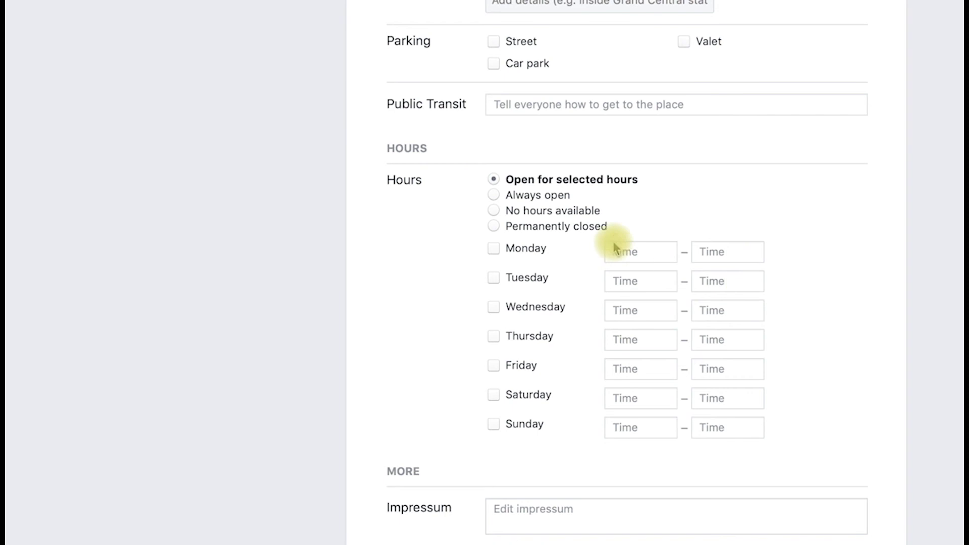
scroll(612, 241, "down", 5)
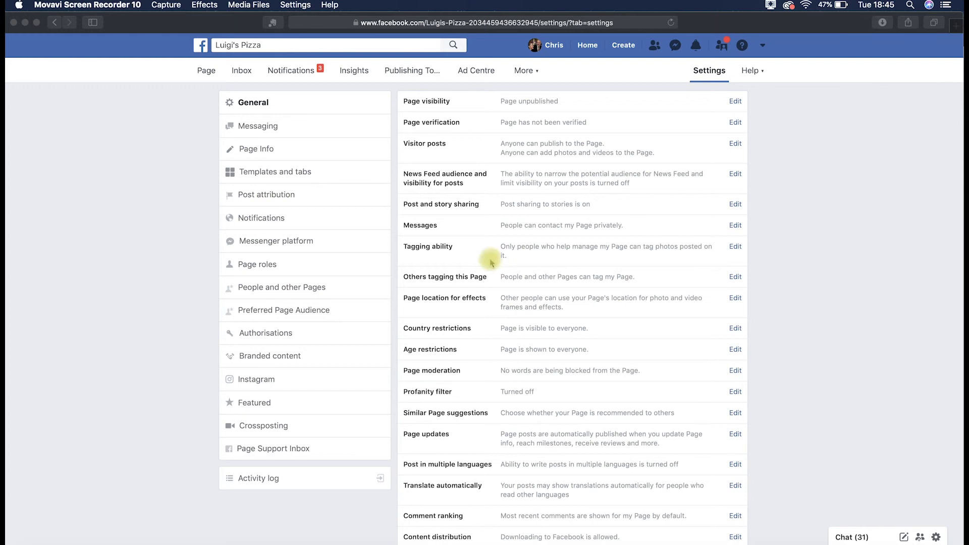
- Open the Page roles section of the Luigi's Pizza Page settings
left_click(259, 265)
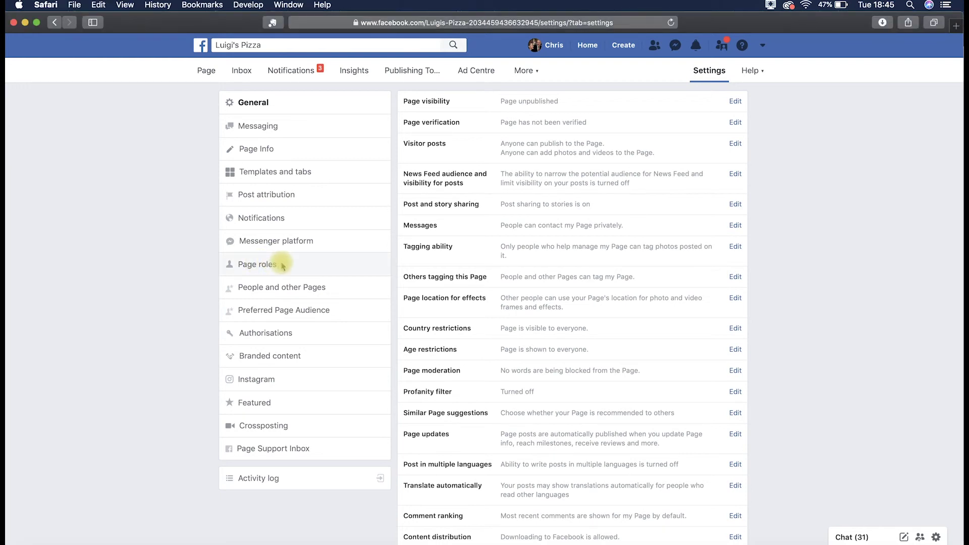
left_click(279, 265)
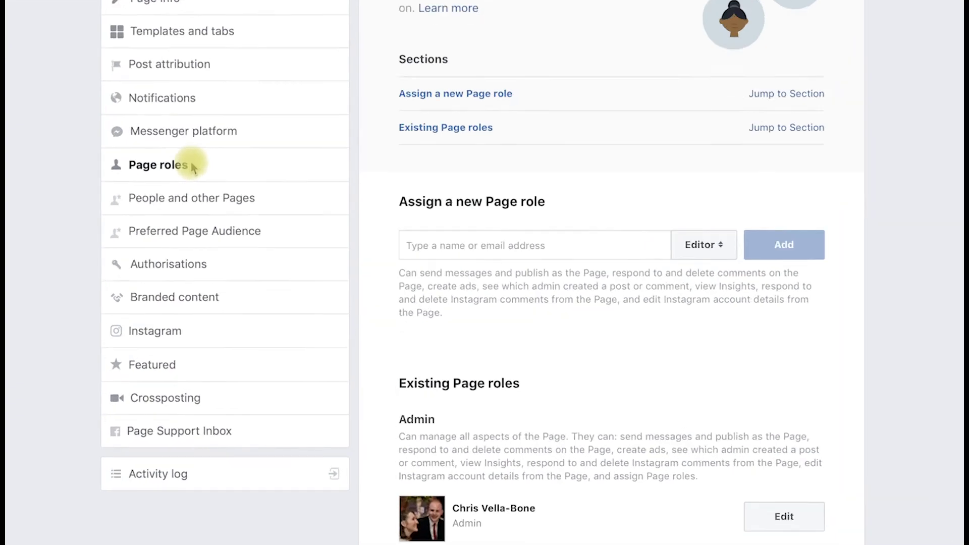
scroll(579, 201, "down", 2)
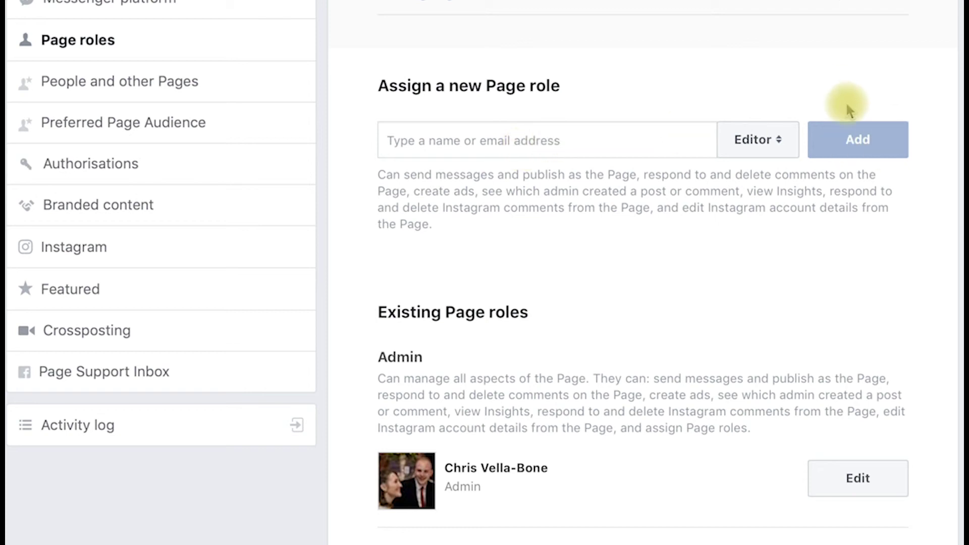
- Compare the Moderator and Analyst role types in the role dropdown, leaving Analyst selected, without assigning anyone
left_click(781, 143)
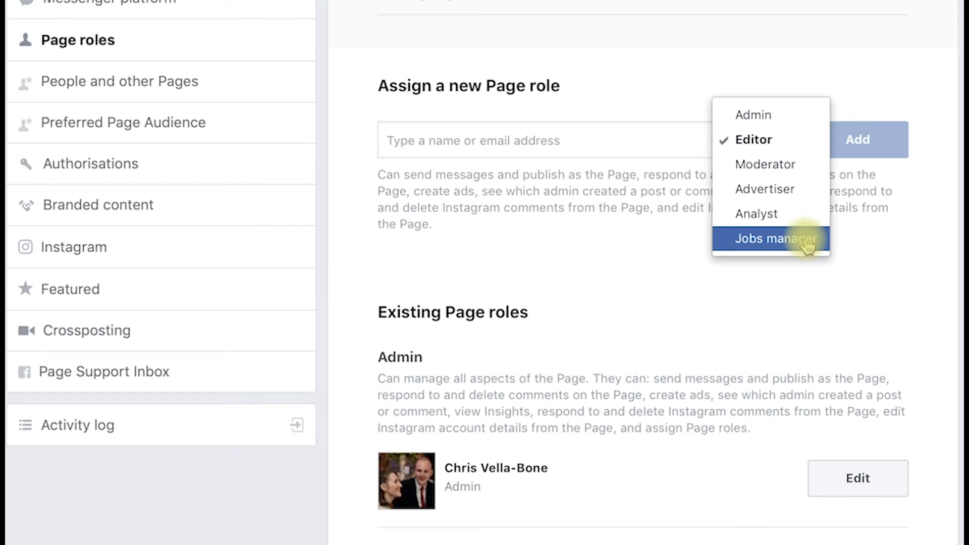
left_click(800, 169)
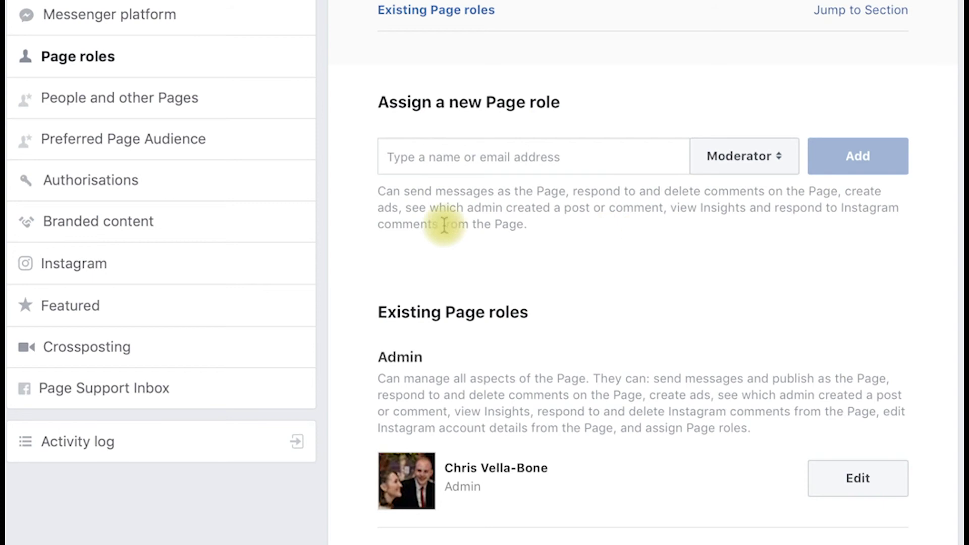
left_click_drag(444, 225, 378, 195)
left_click(563, 236)
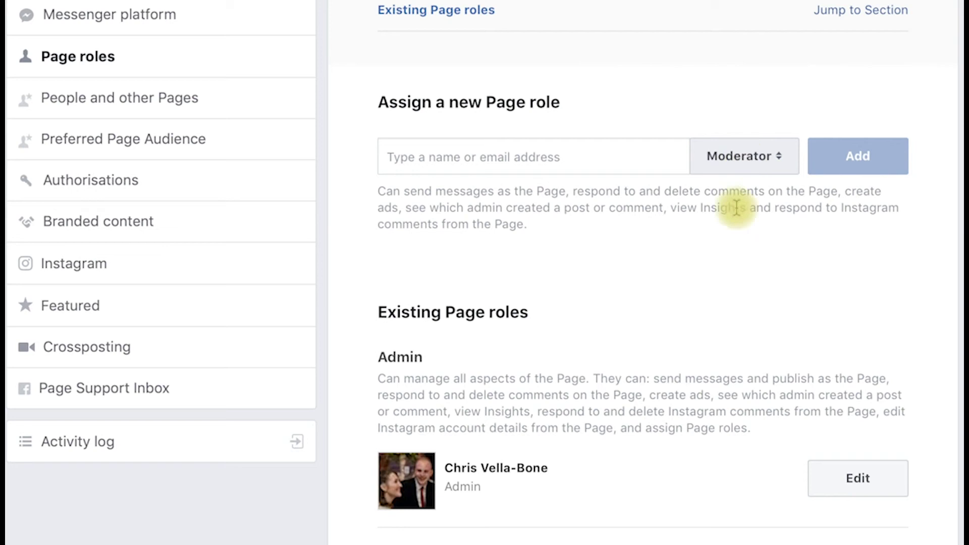
left_click(779, 157)
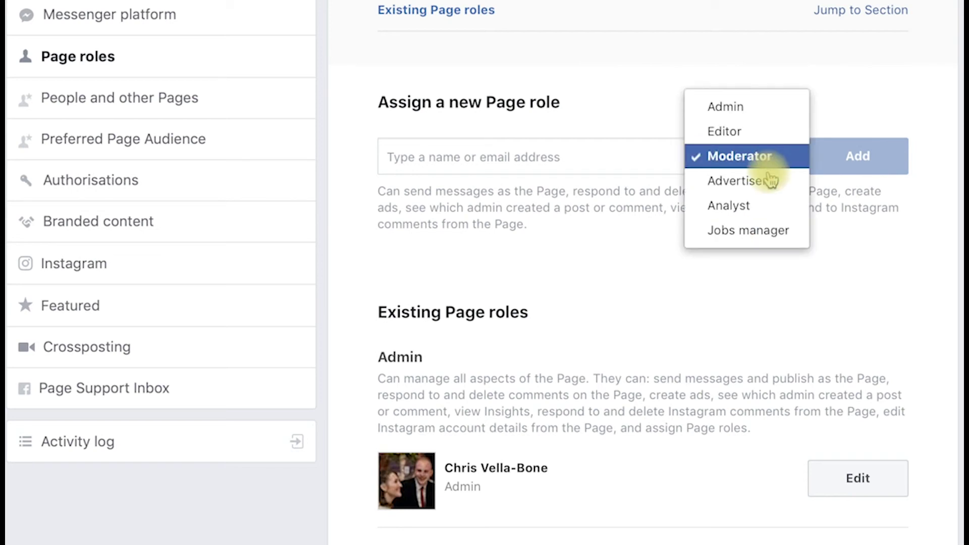
left_click(767, 205)
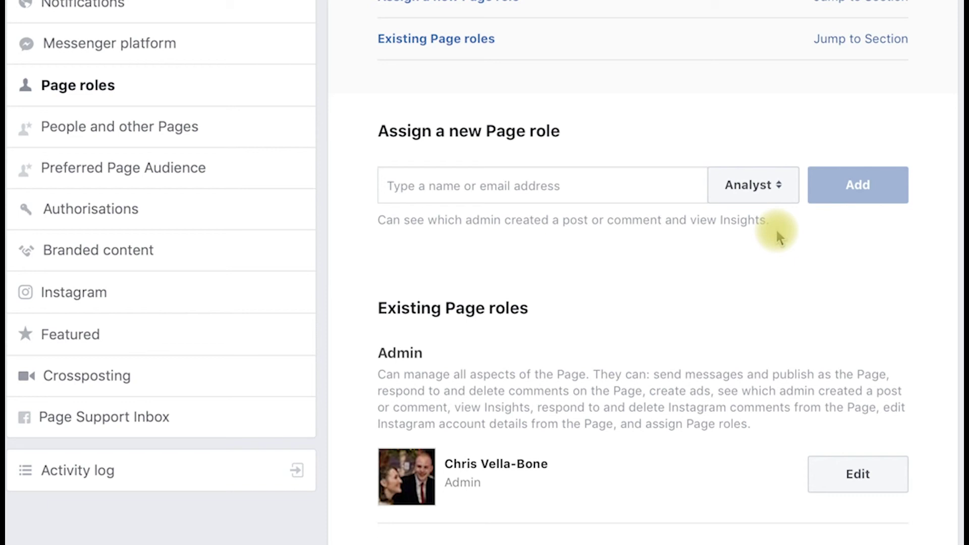
left_click(772, 194)
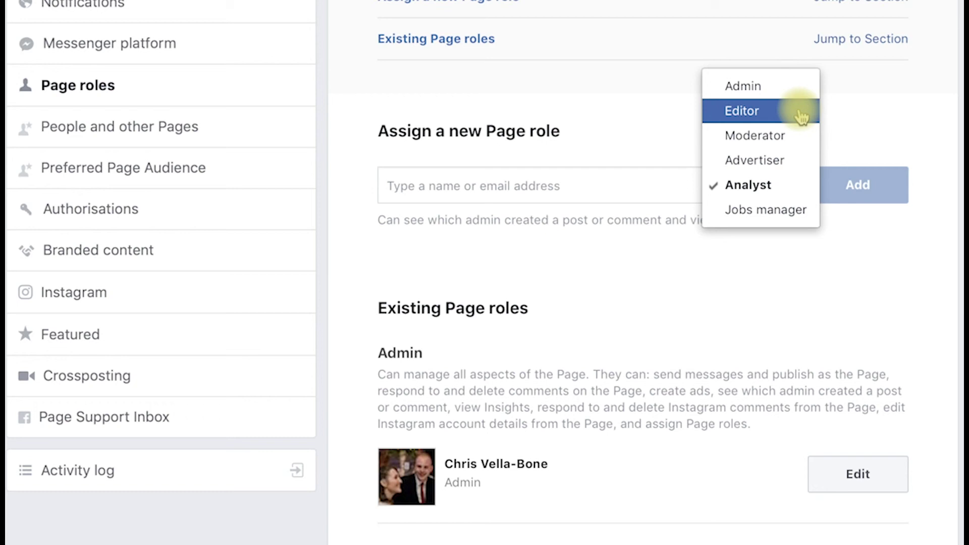
left_click(930, 142)
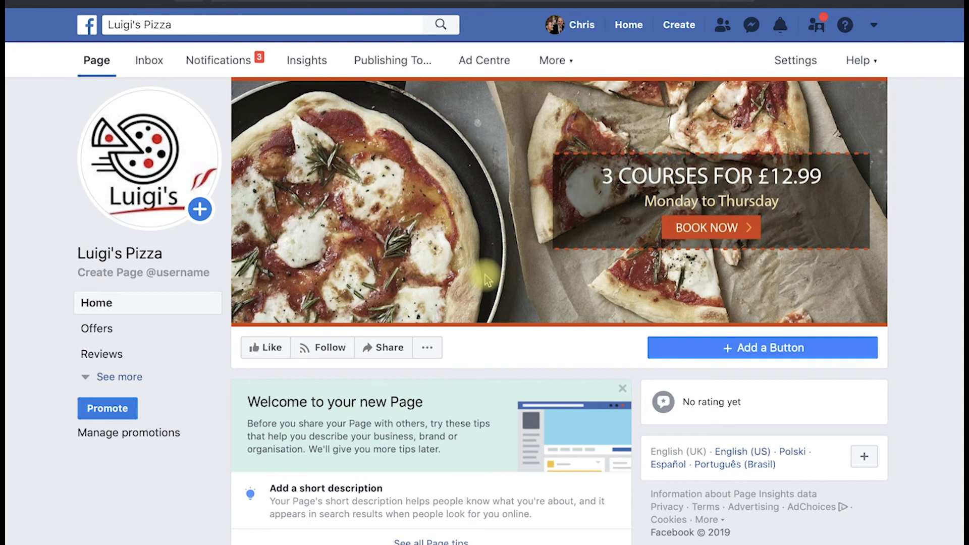
- Open the Add a button to your Page dialog from beneath the Luigi's Pizza cover photo
mouse_move(486, 275)
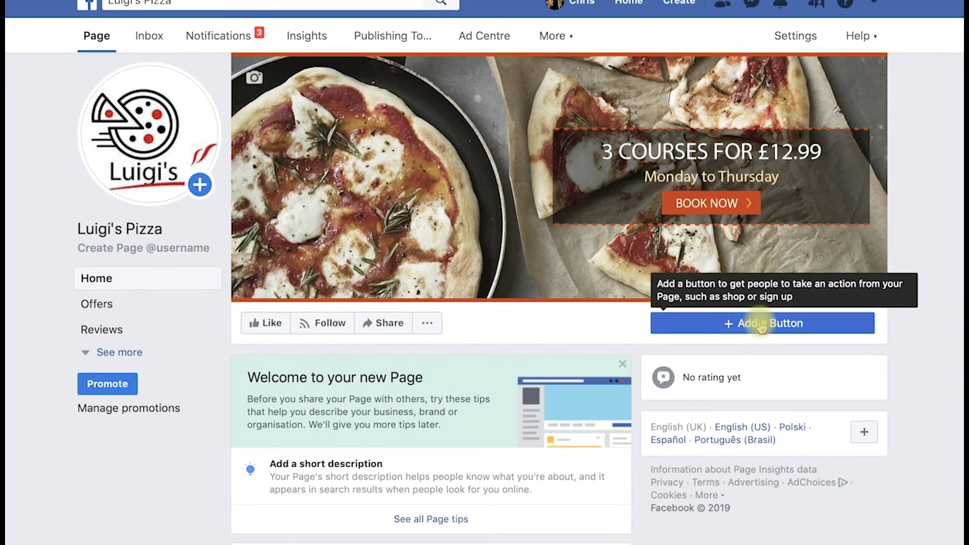
left_click(762, 349)
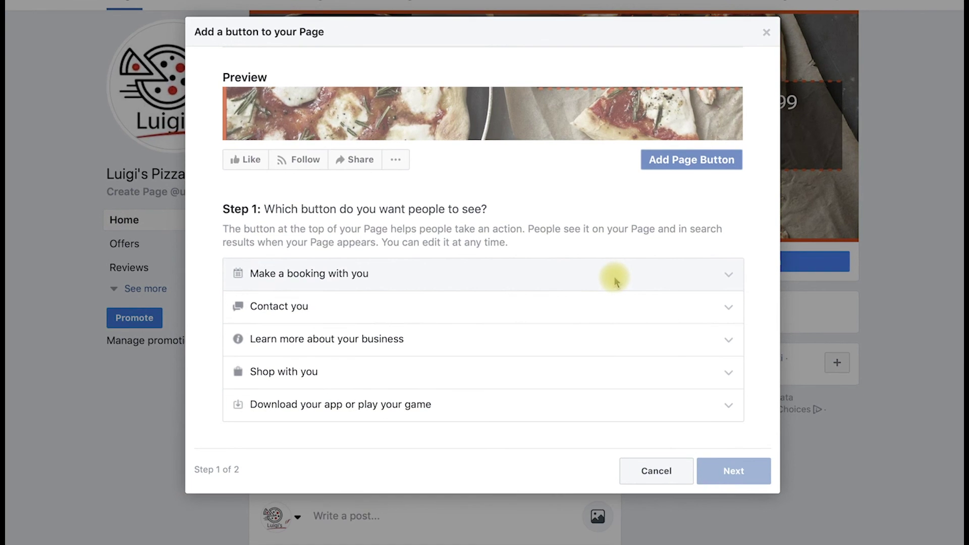
- Add a Send Message contact button that leads to Messenger, and finish
left_click(607, 299)
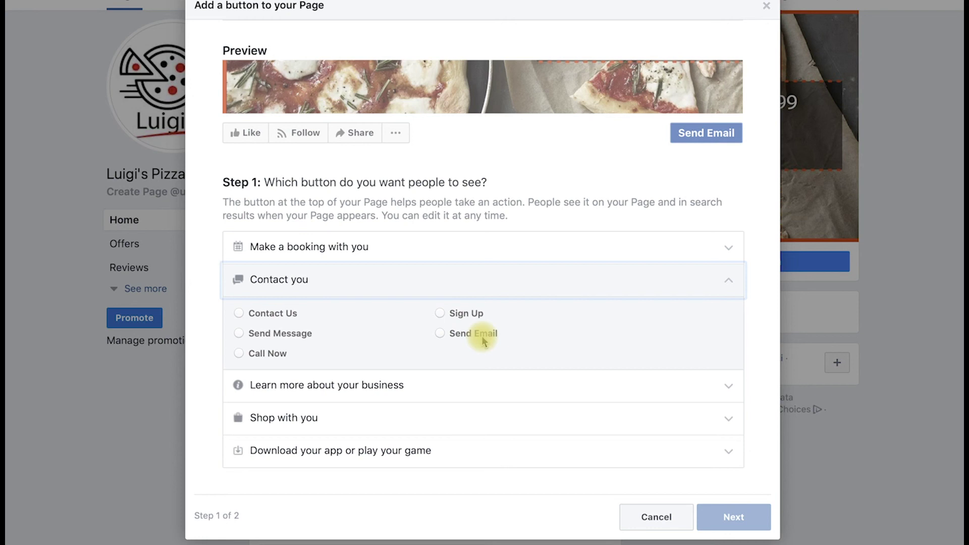
left_click(280, 335)
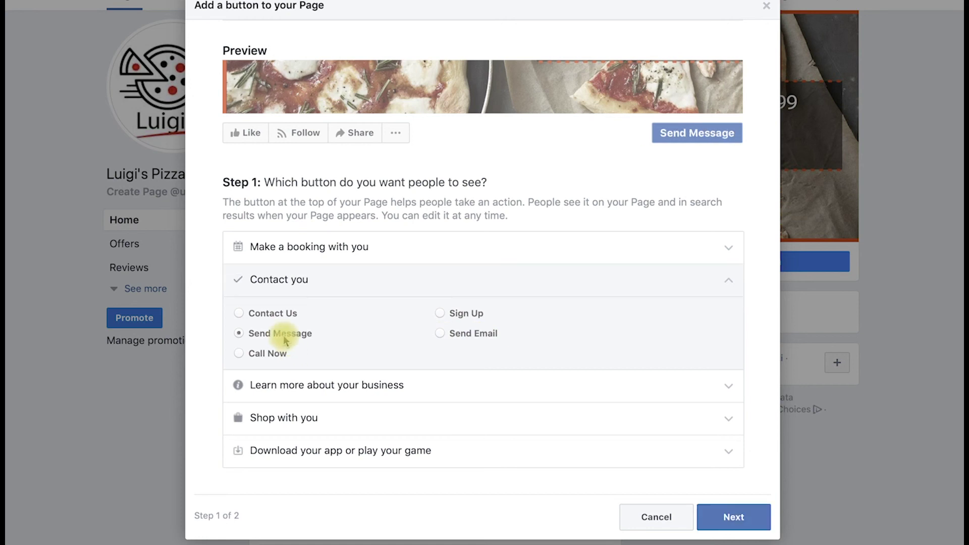
left_click(731, 512)
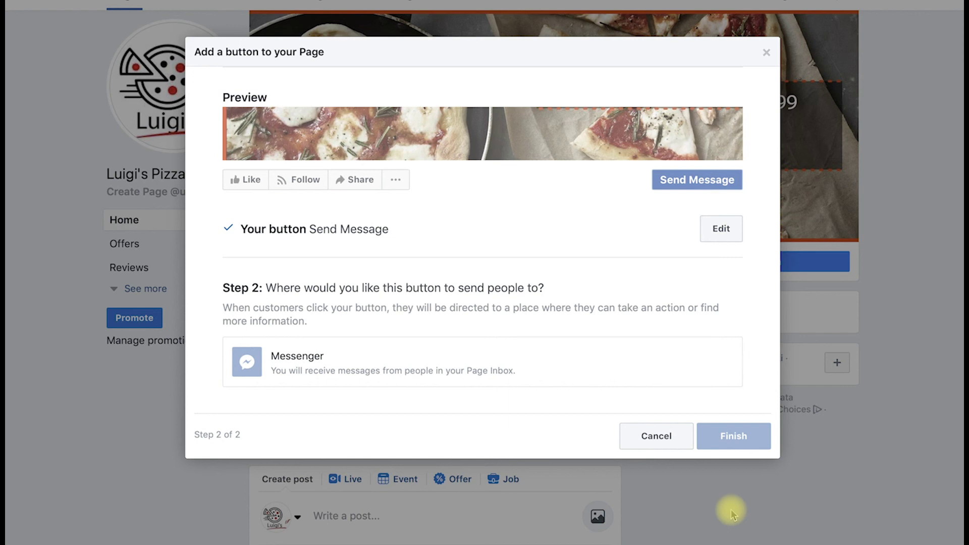
left_click(575, 370)
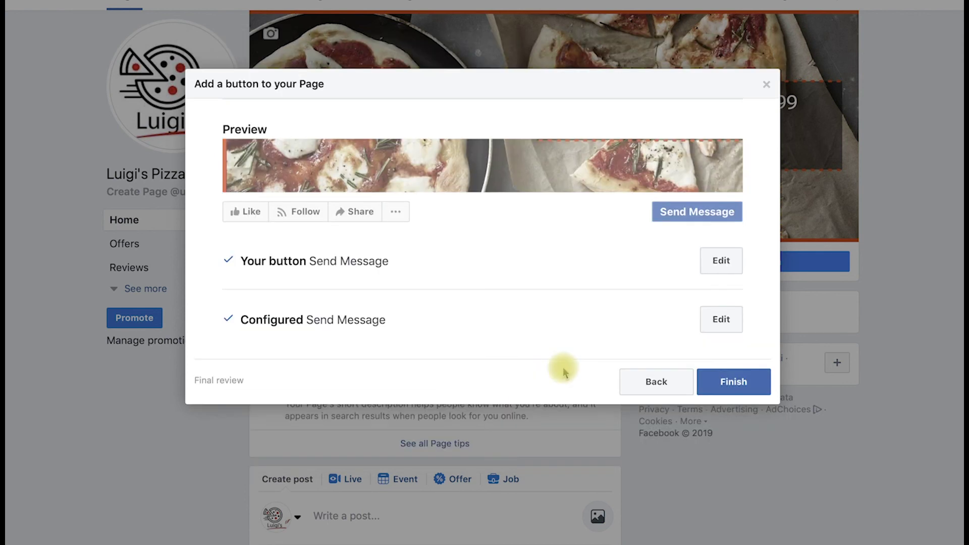
left_click(739, 384)
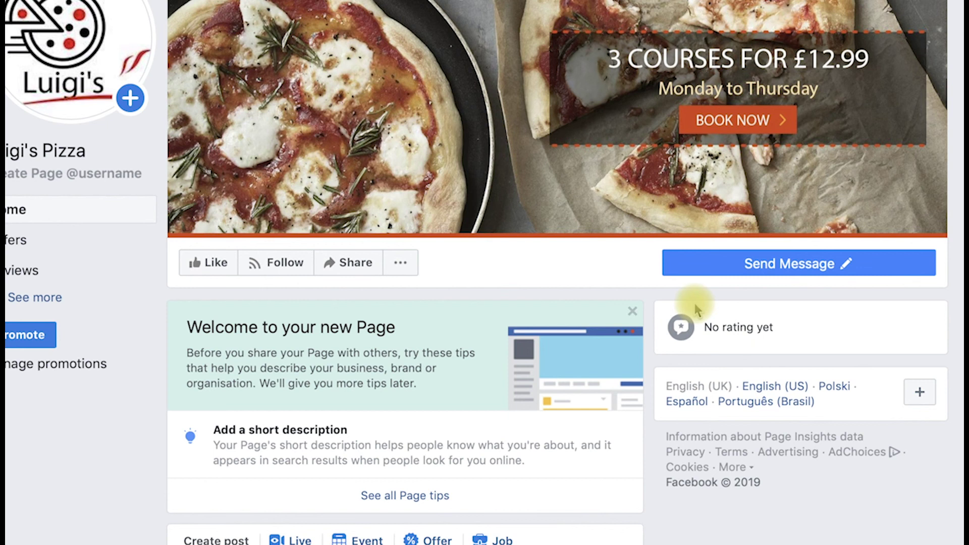
mouse_move(693, 246)
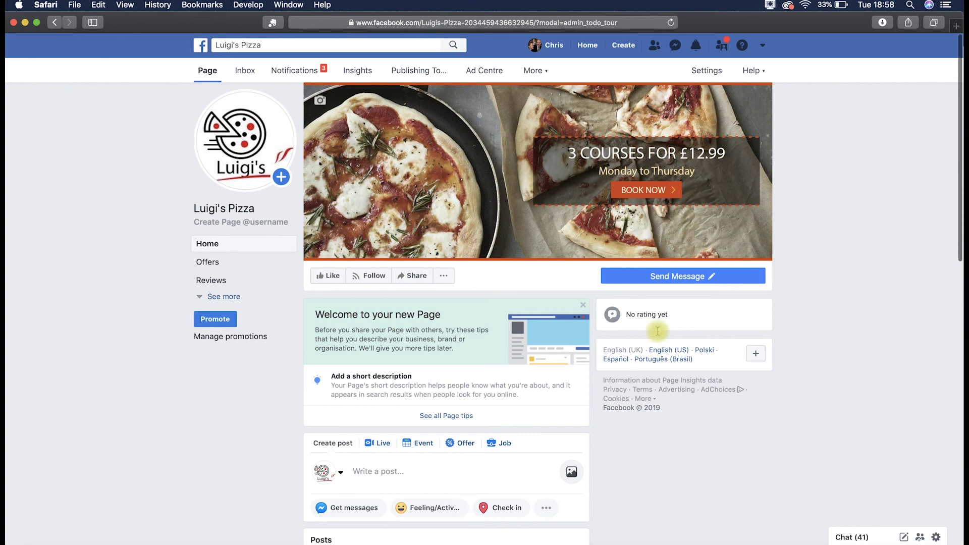
- Set Page visibility to Page published in General settings, save, and return to the Page
left_click(712, 73)
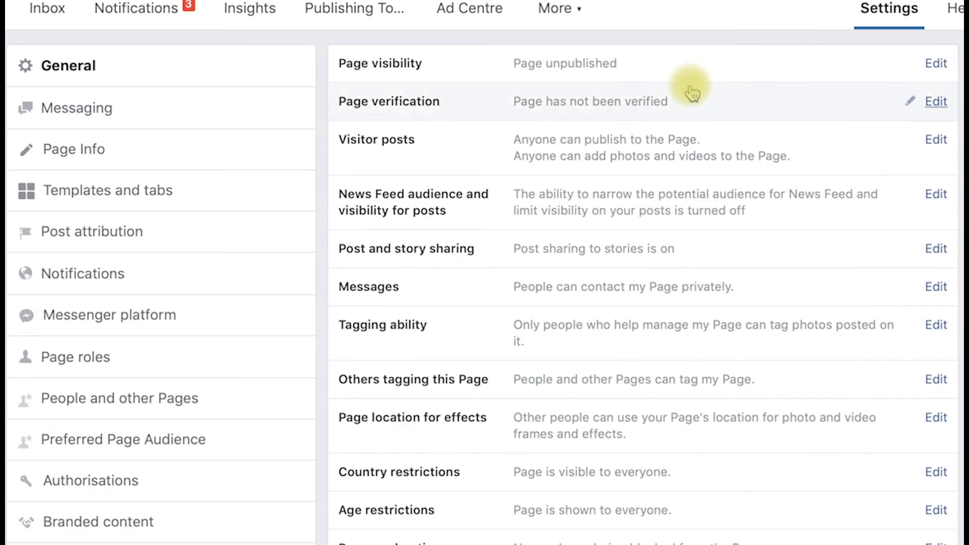
left_click(610, 71)
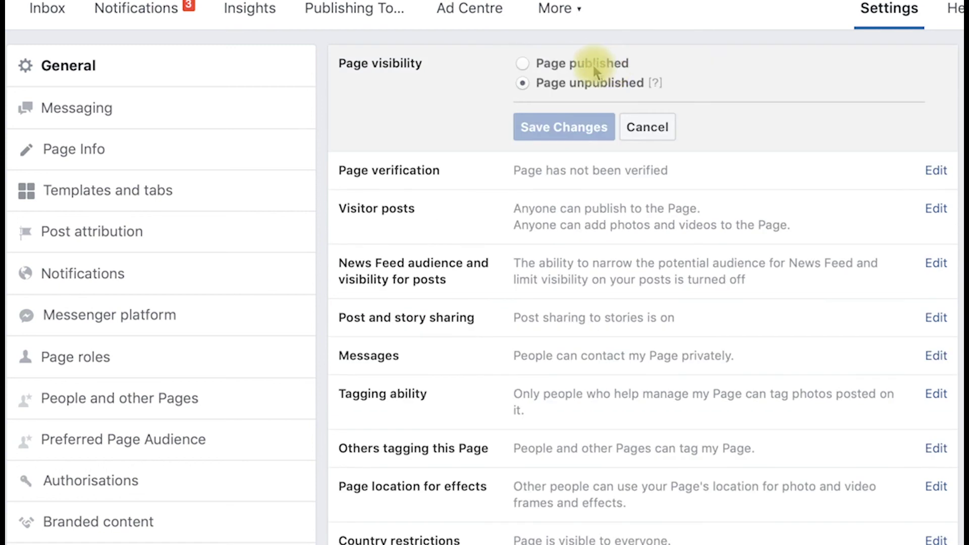
left_click(595, 70)
left_click(576, 129)
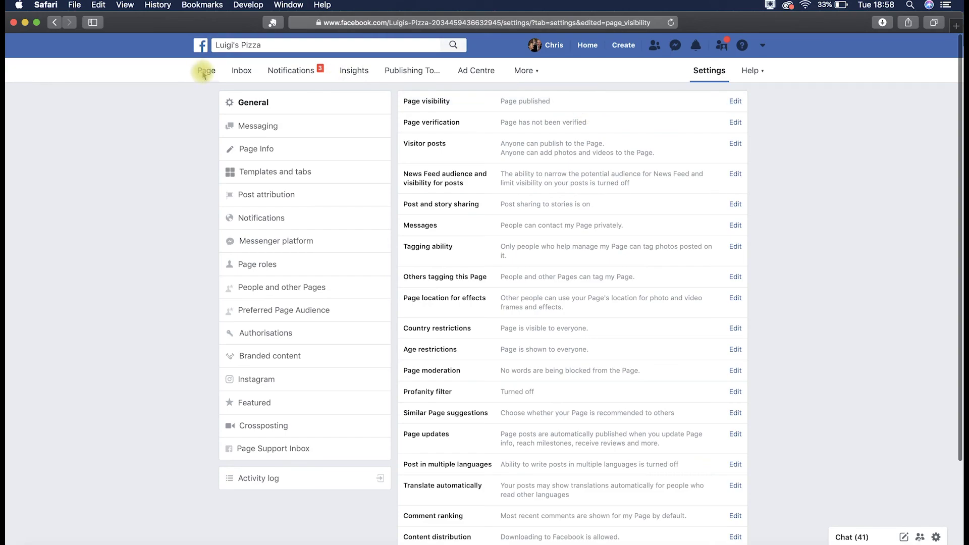
left_click(203, 74)
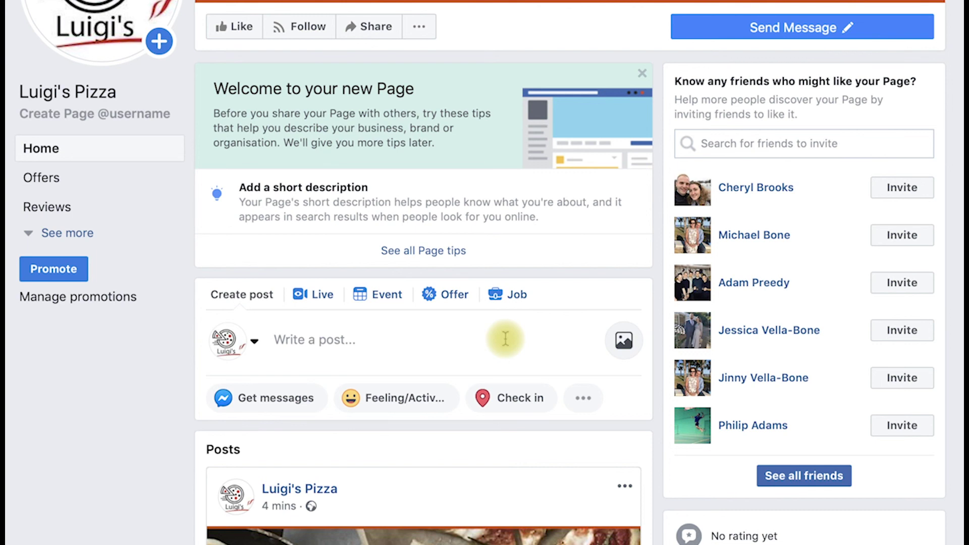
- Publish a post captioned 'This is how I feel on Monday' with the uploaded pizza image
left_click(505, 338)
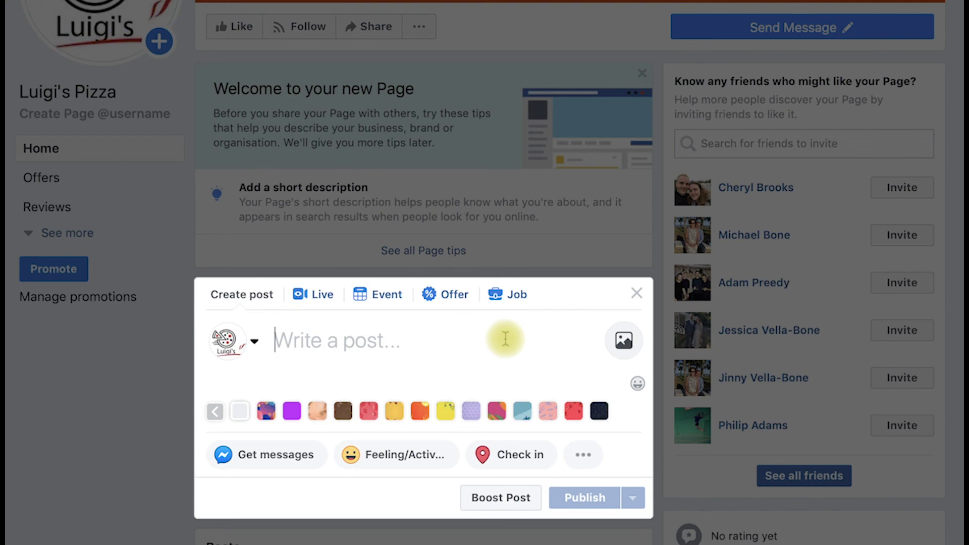
type("This")
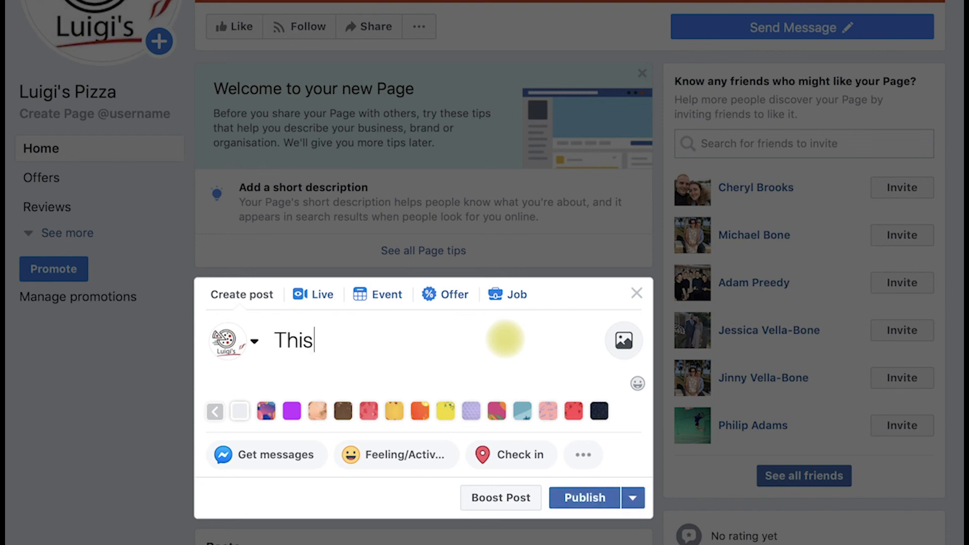
type(" is how ")
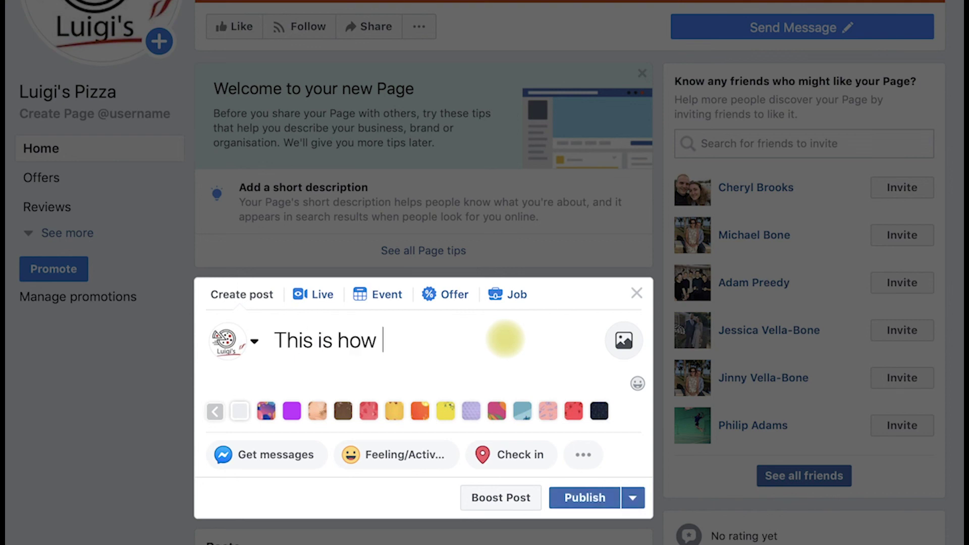
type("I feel on M")
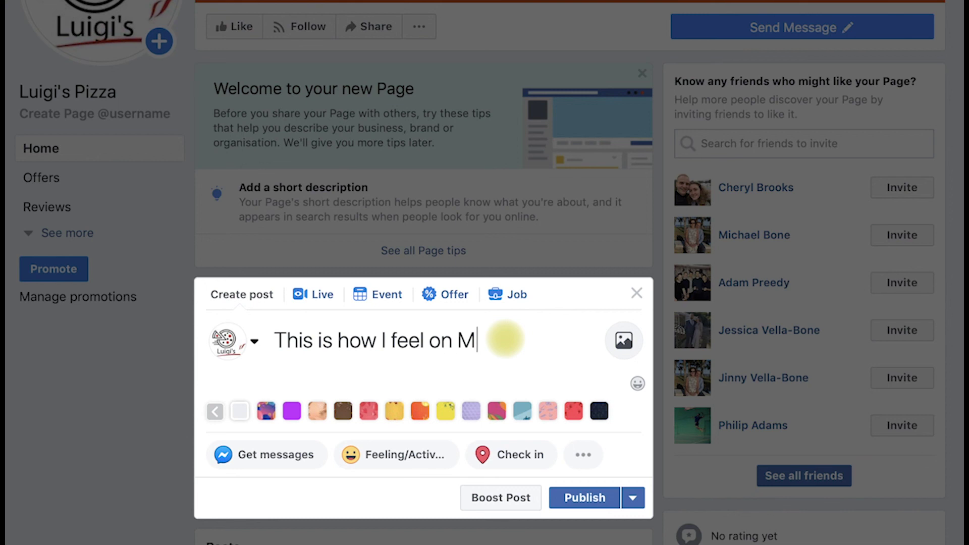
type("onday")
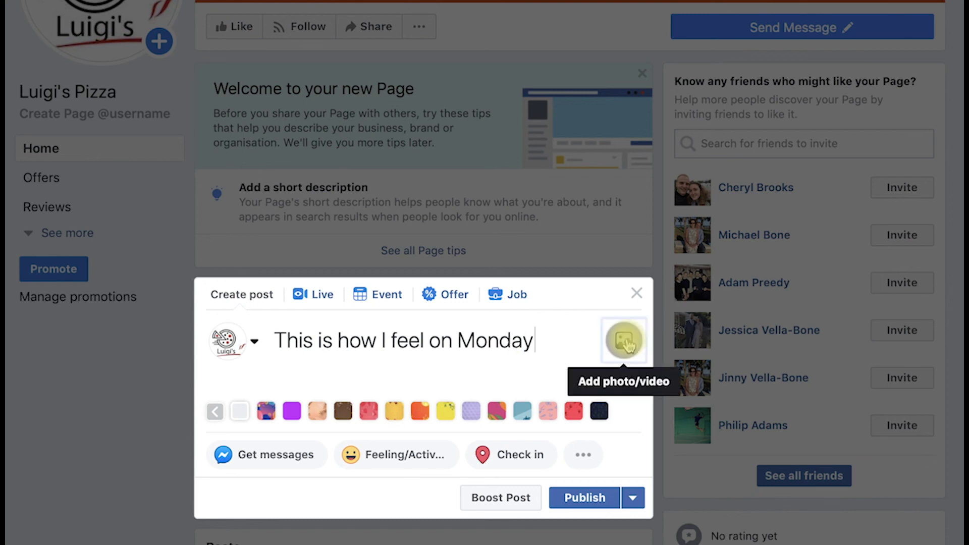
left_click(624, 340)
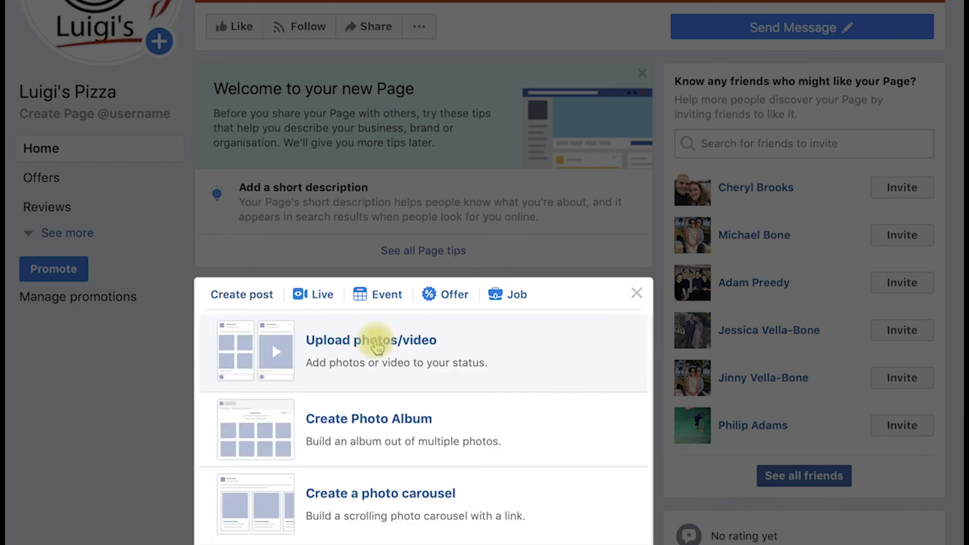
scroll(376, 346, "down", 4)
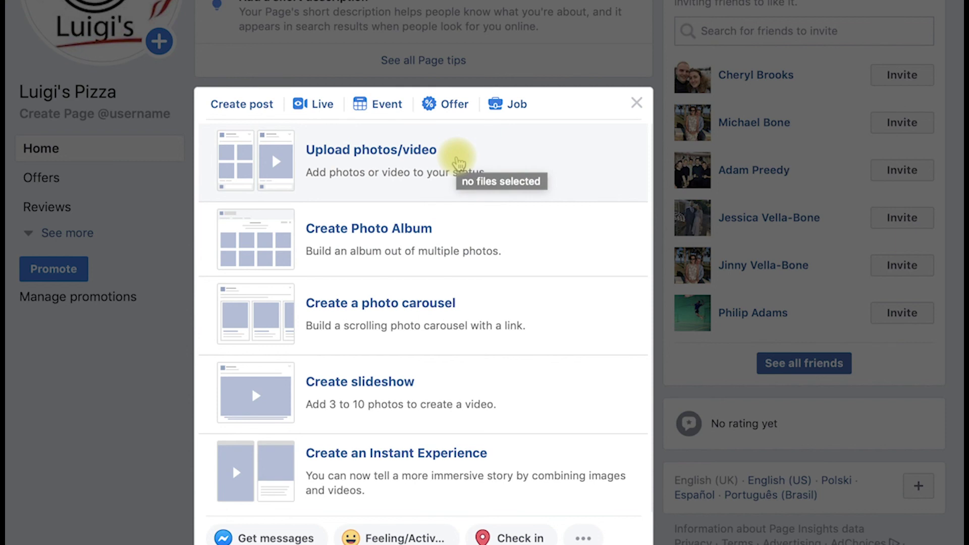
left_click(458, 162)
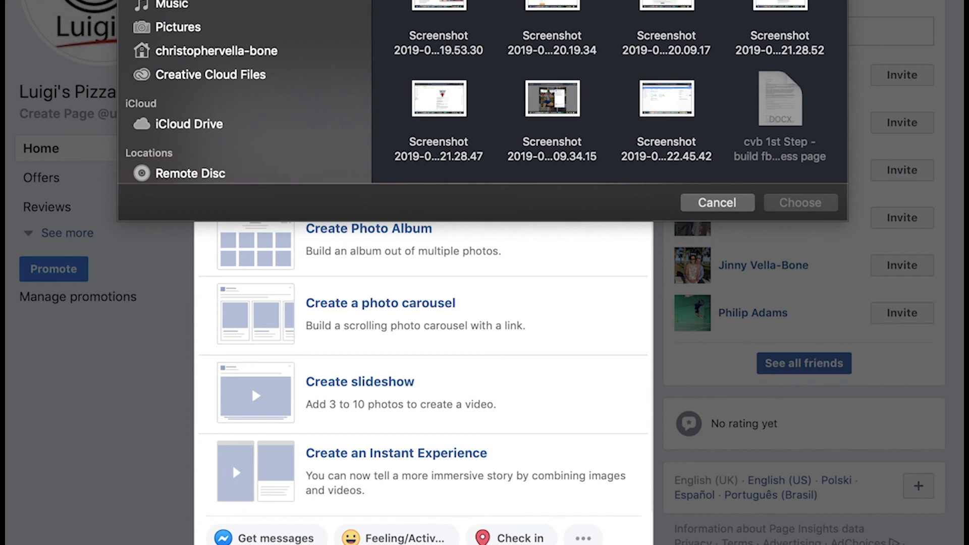
key("Return")
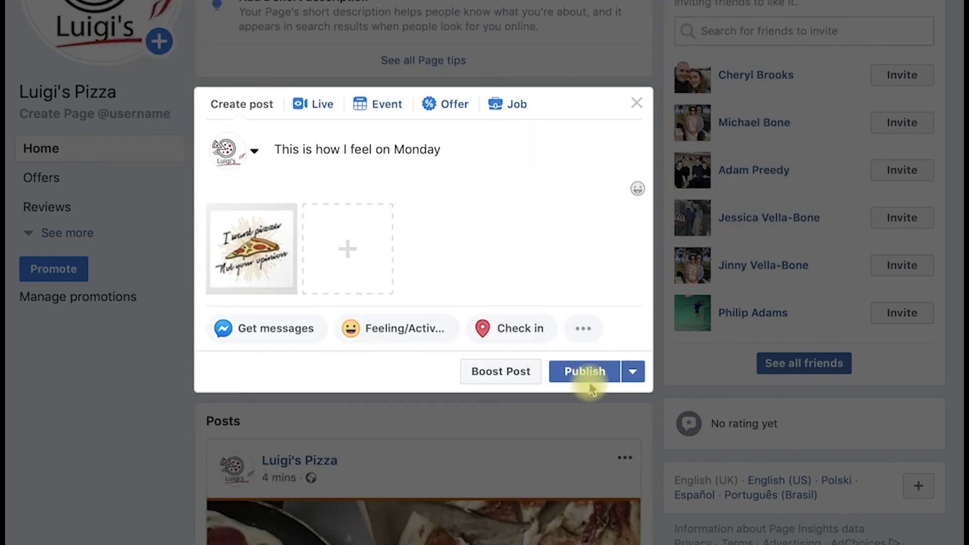
left_click(587, 384)
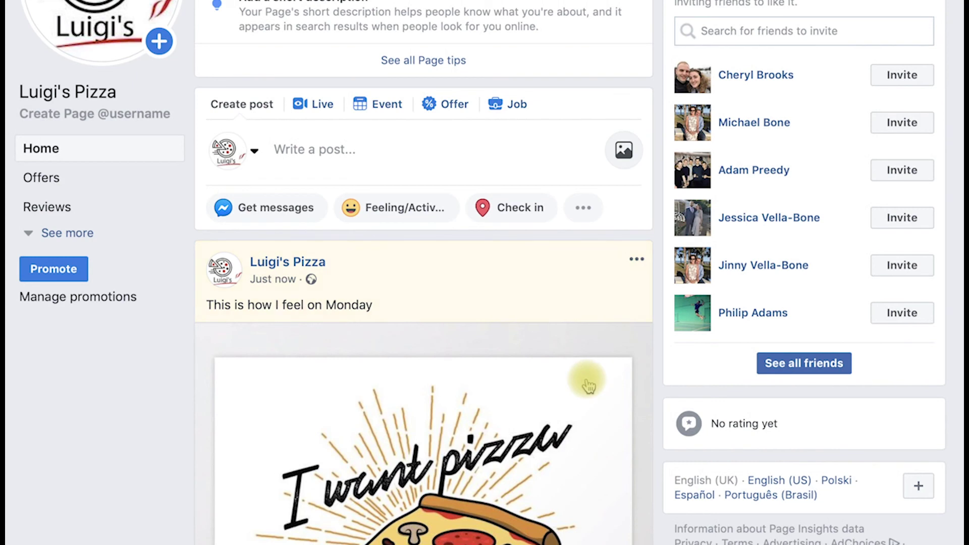
scroll(587, 383, "down", 4)
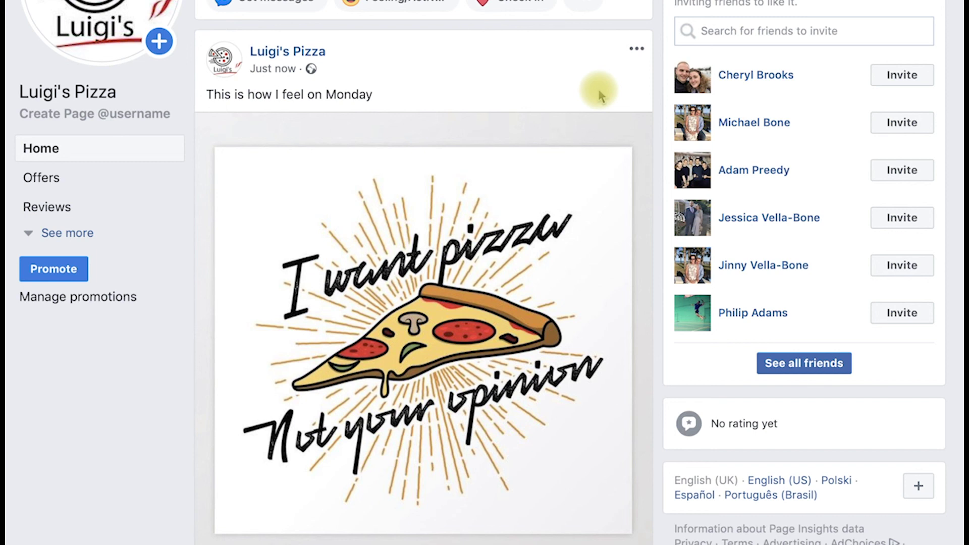
scroll(599, 96, "down", 2)
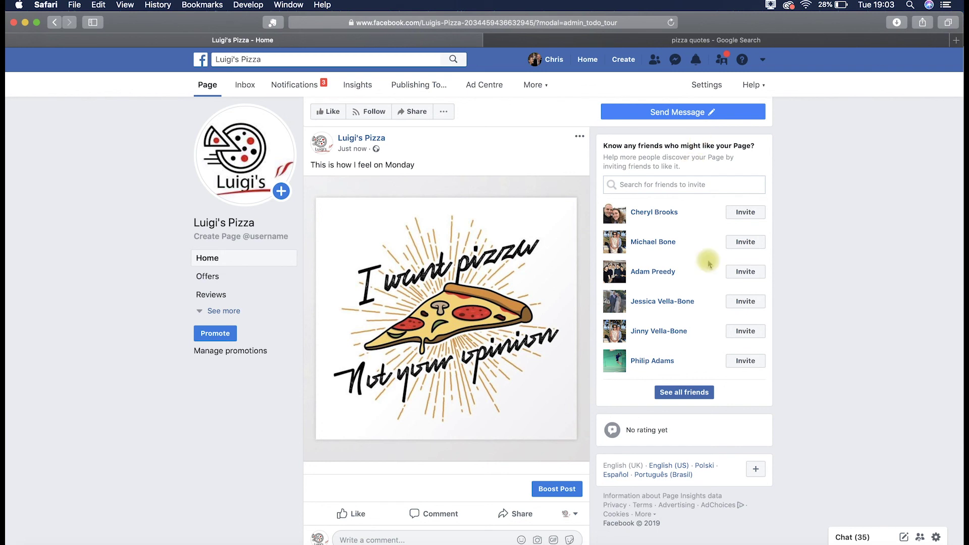
- Select the first two friends in the full Invite list, then close the dialog
left_click(680, 394)
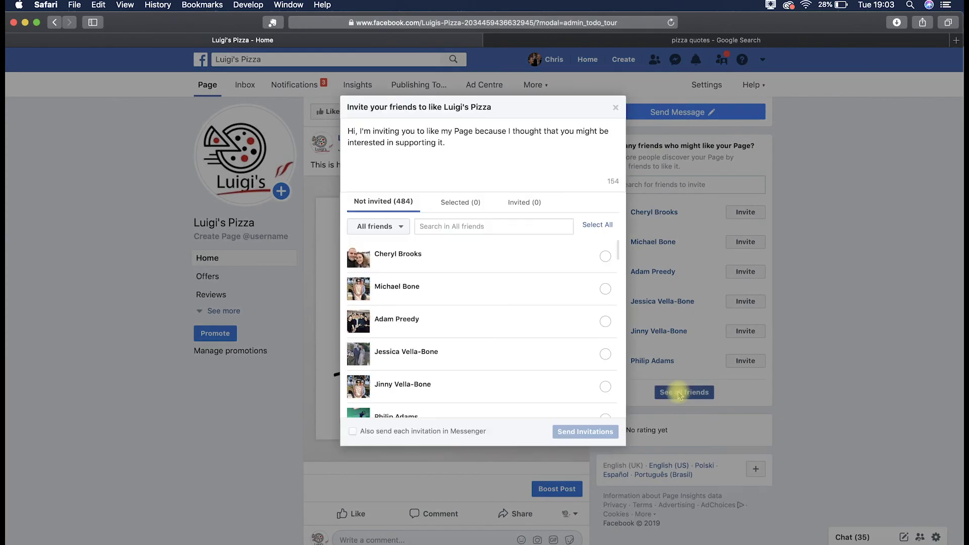
left_click(605, 256)
left_click(605, 289)
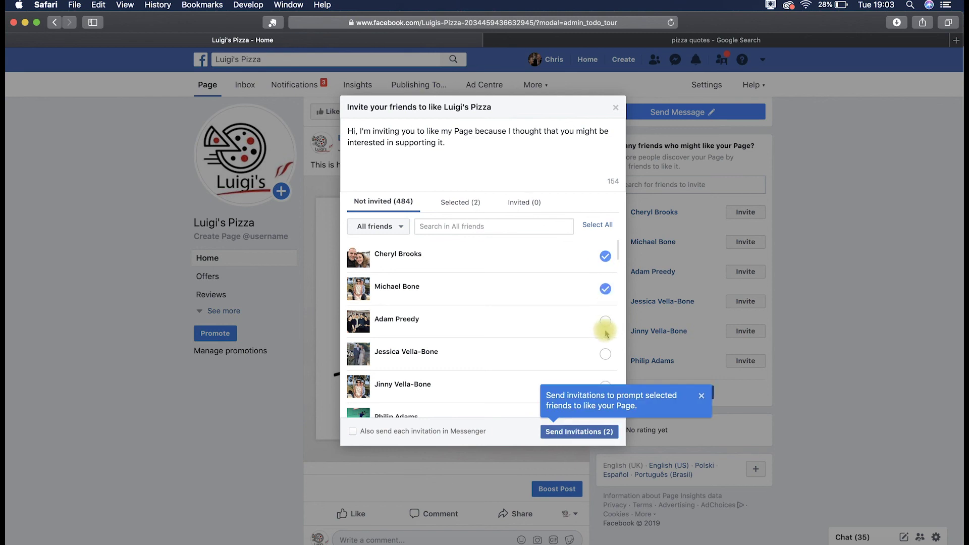
left_click(612, 108)
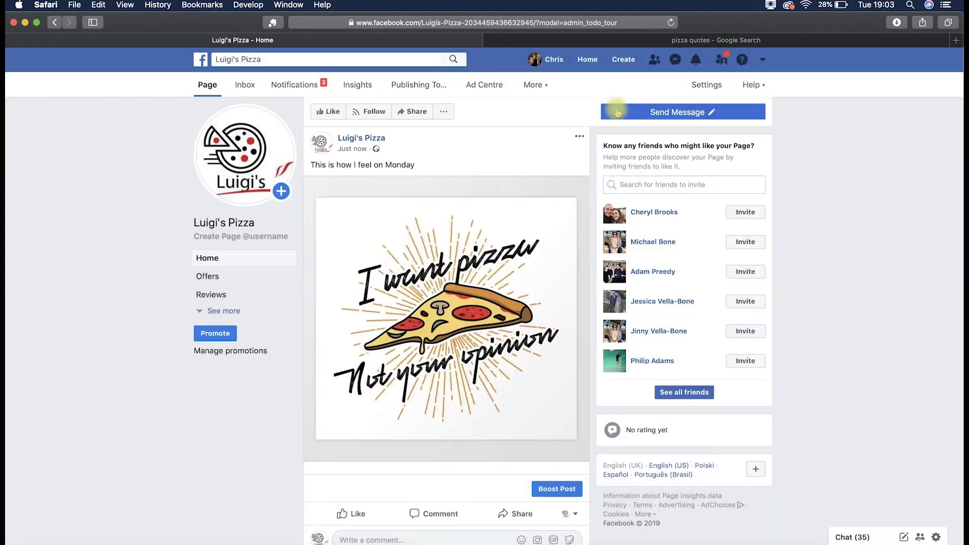
mouse_move(617, 111)
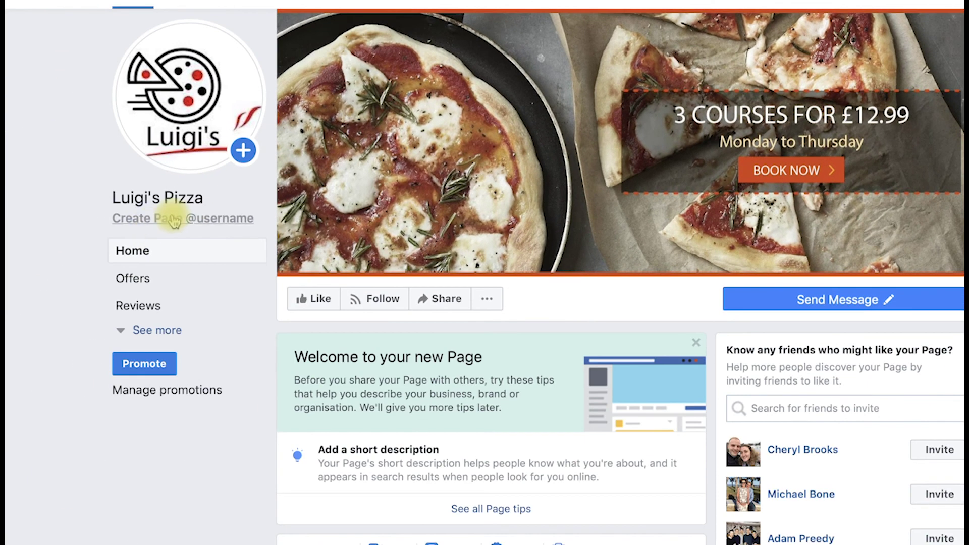
- Create the Page username 'lugispizza' and dismiss the confirmation message
left_click(173, 220)
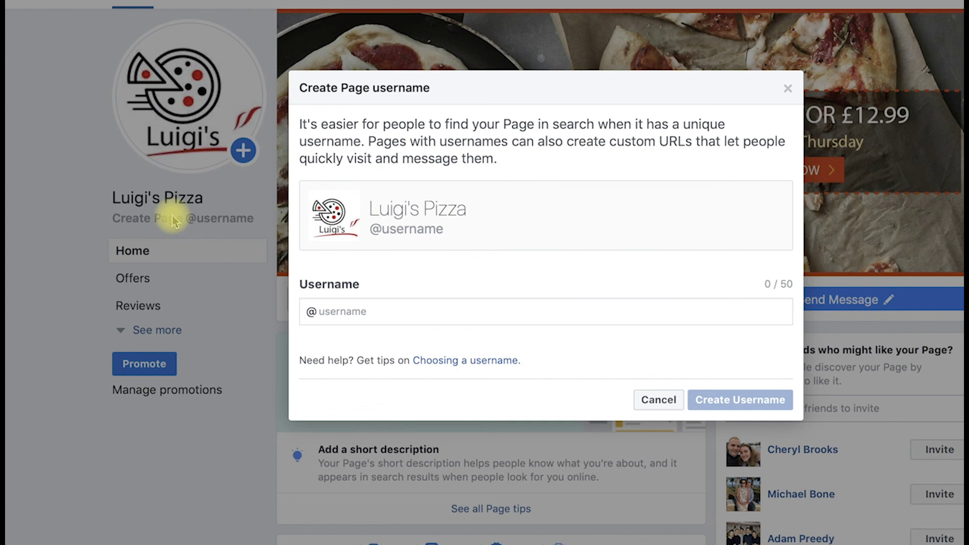
left_click(429, 311)
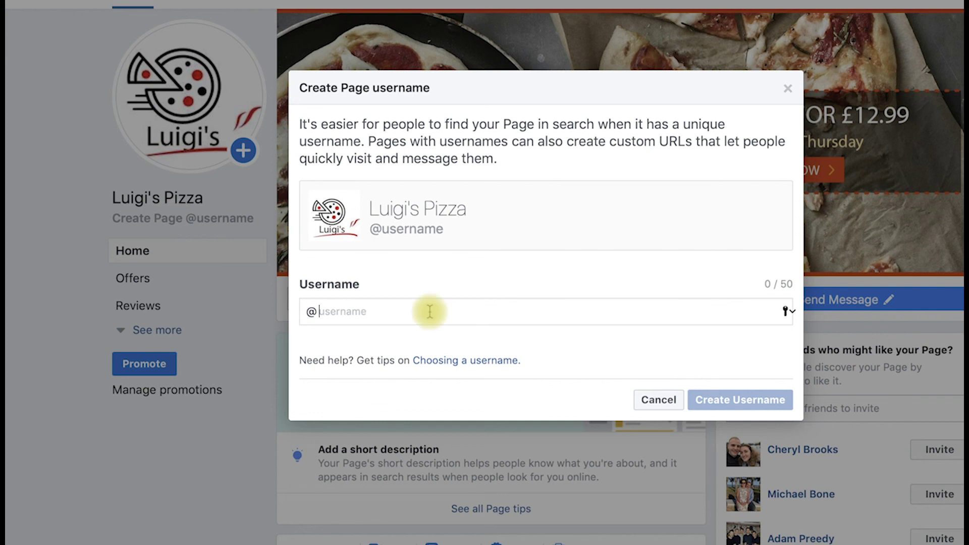
type("l")
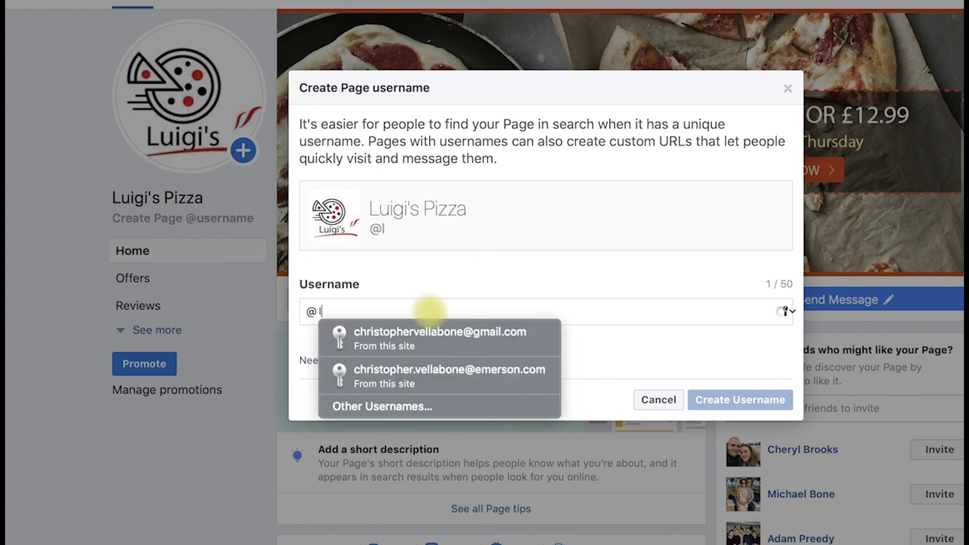
type("ugisp")
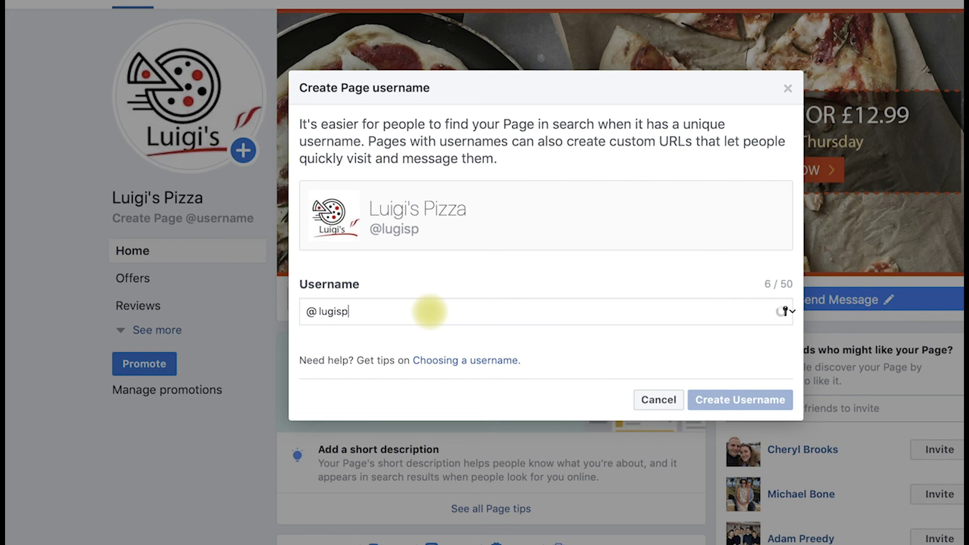
type("izza")
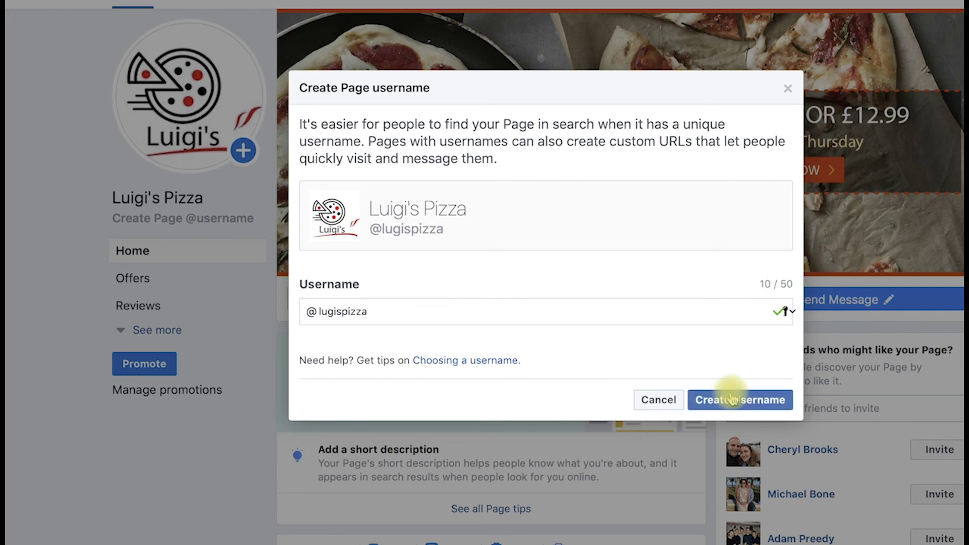
left_click(731, 399)
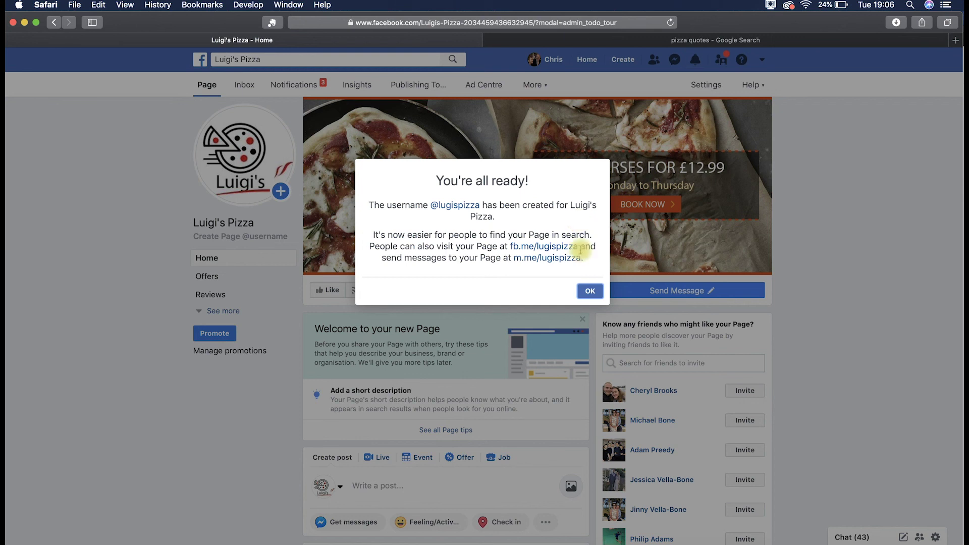
left_click(591, 294)
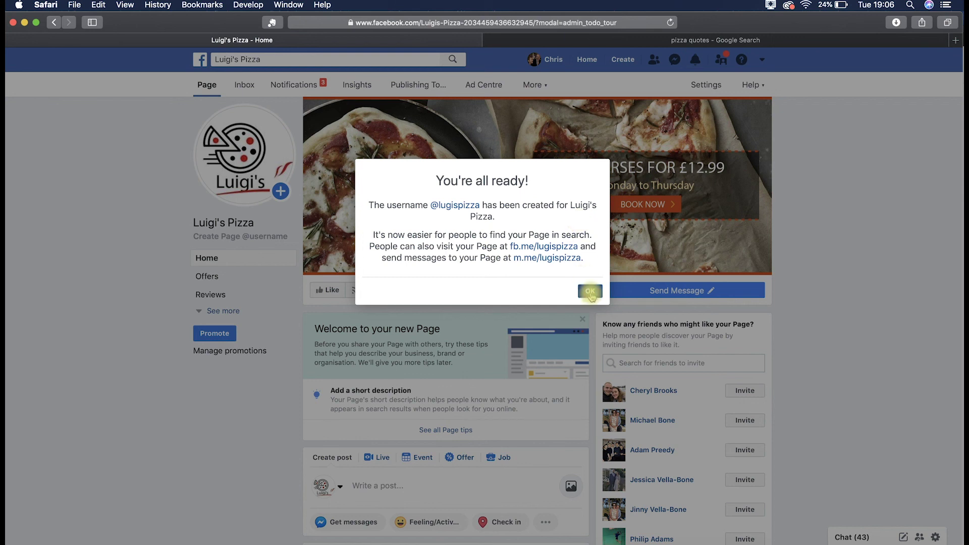